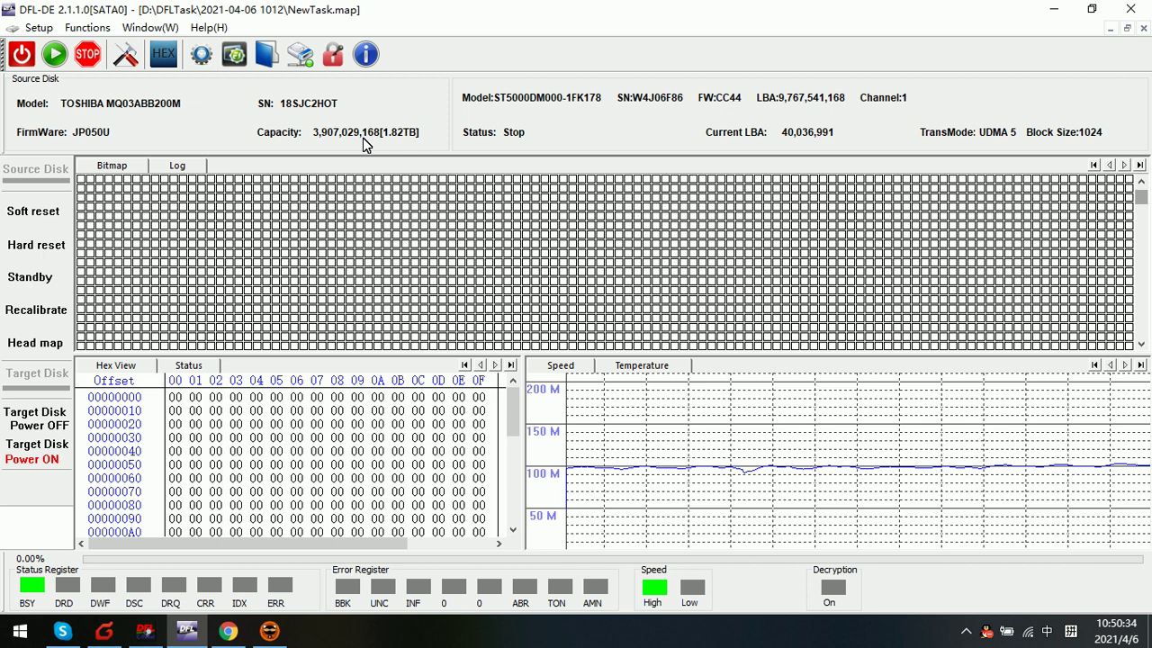
Review the imaging task's error handling options and timeout values, leaving them as they are.
mouse_move(161, 200)
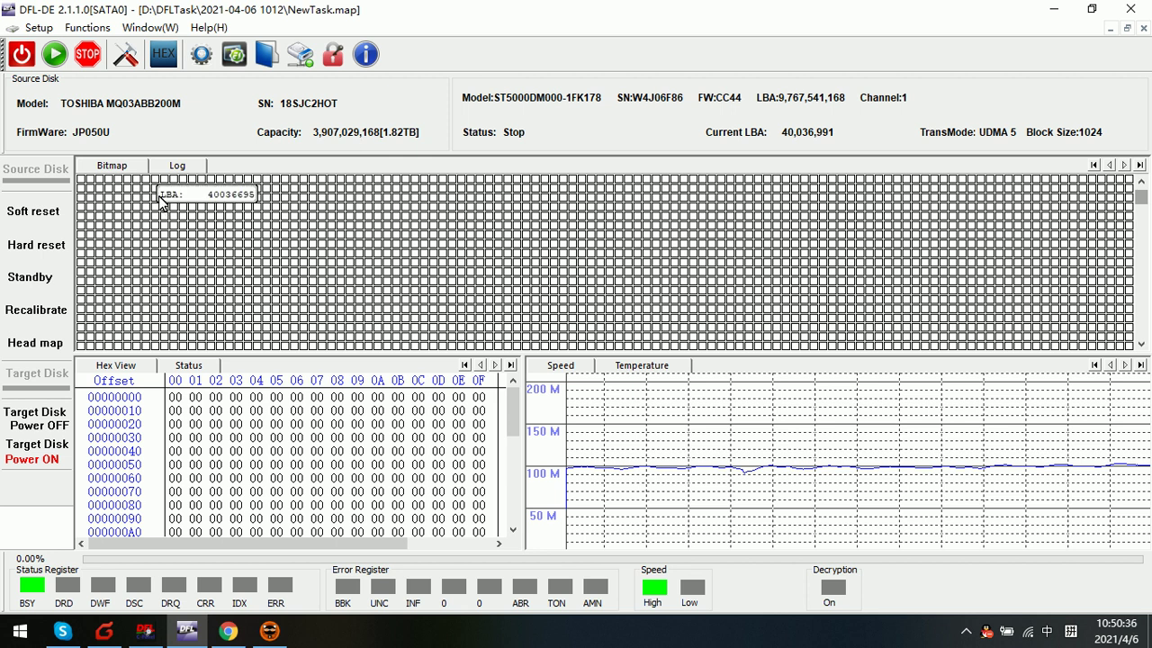
left_click(125, 54)
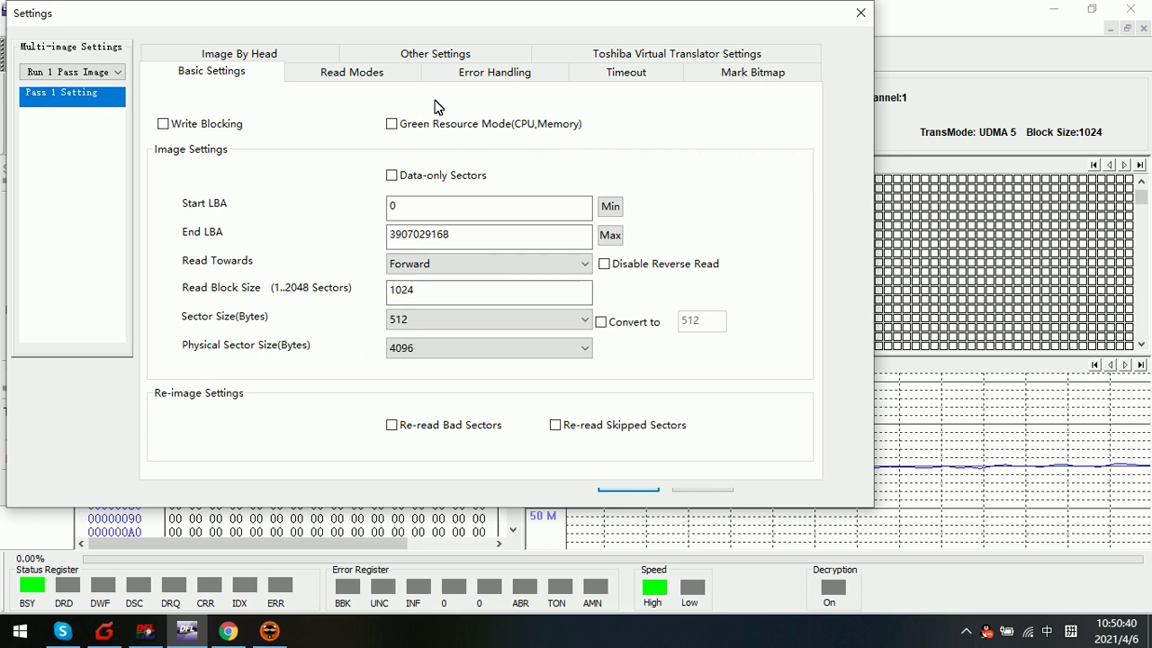
left_click(493, 75)
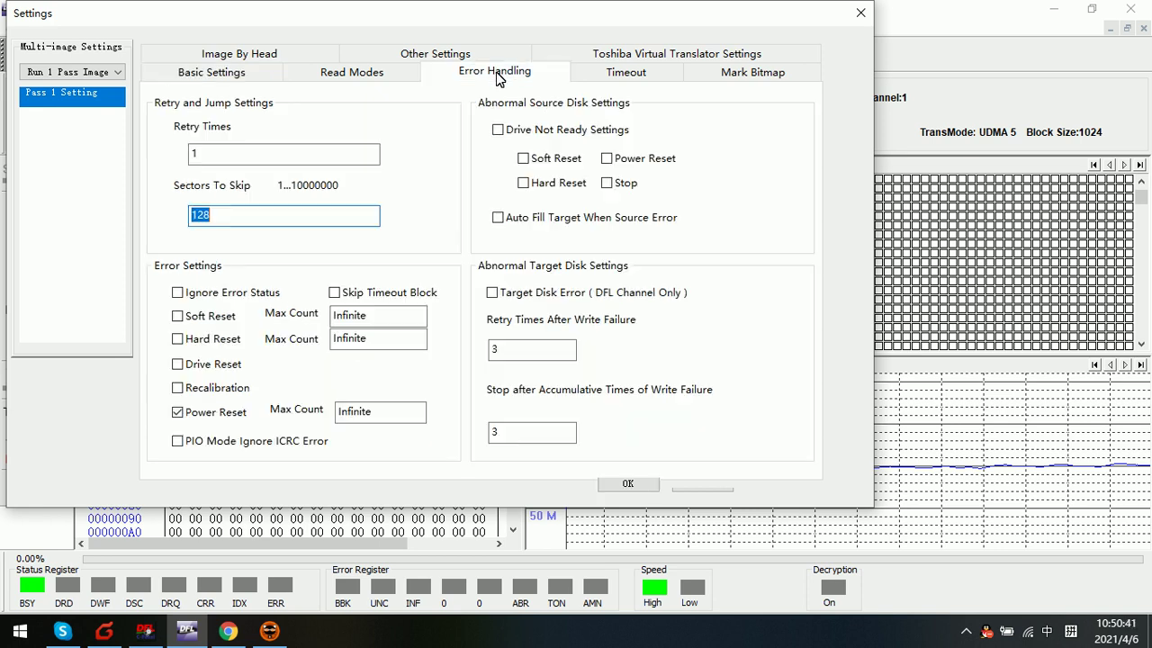
left_click(634, 75)
left_click(360, 162)
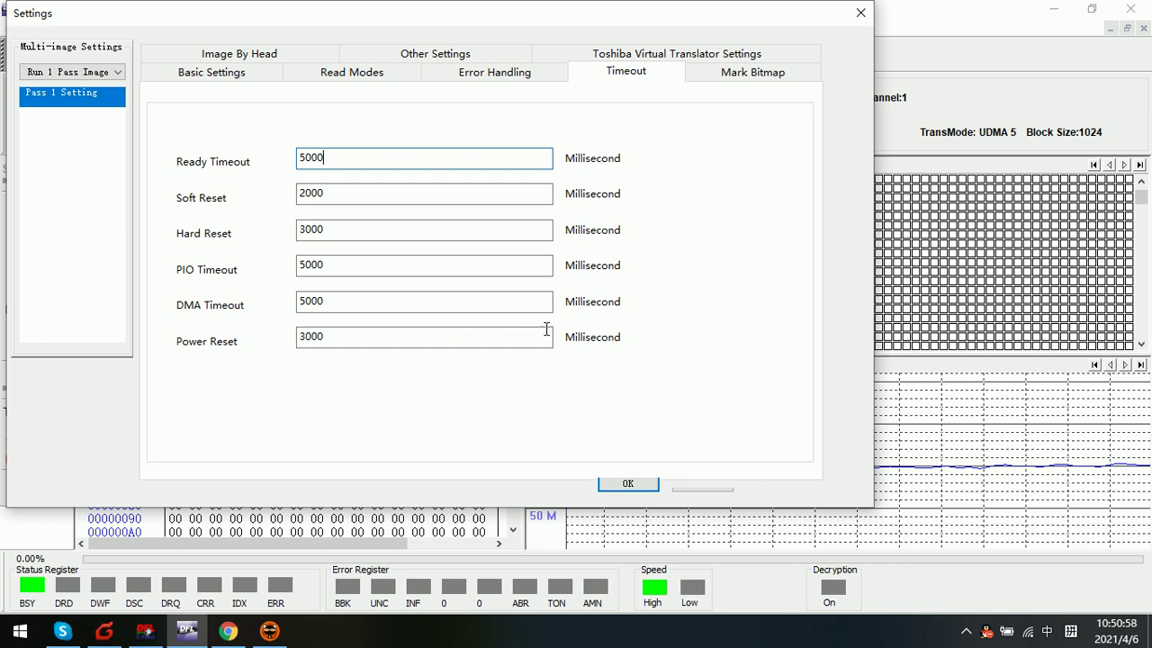
left_click(628, 483)
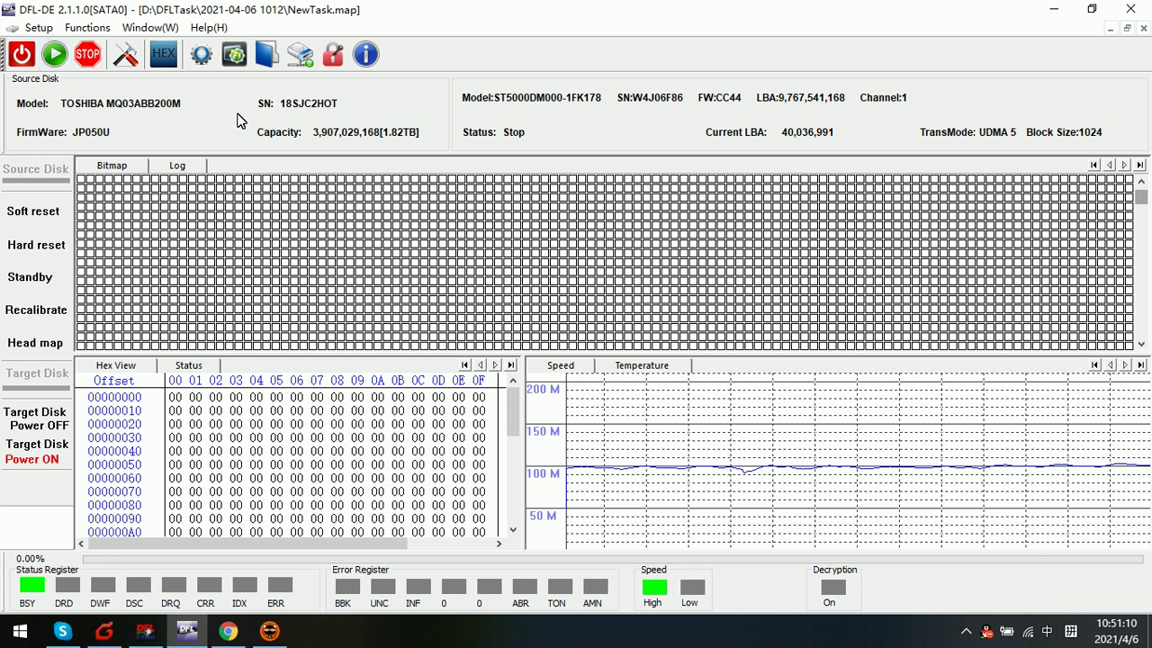
Start the imaging task and examine its newest log entries.
left_click(54, 55)
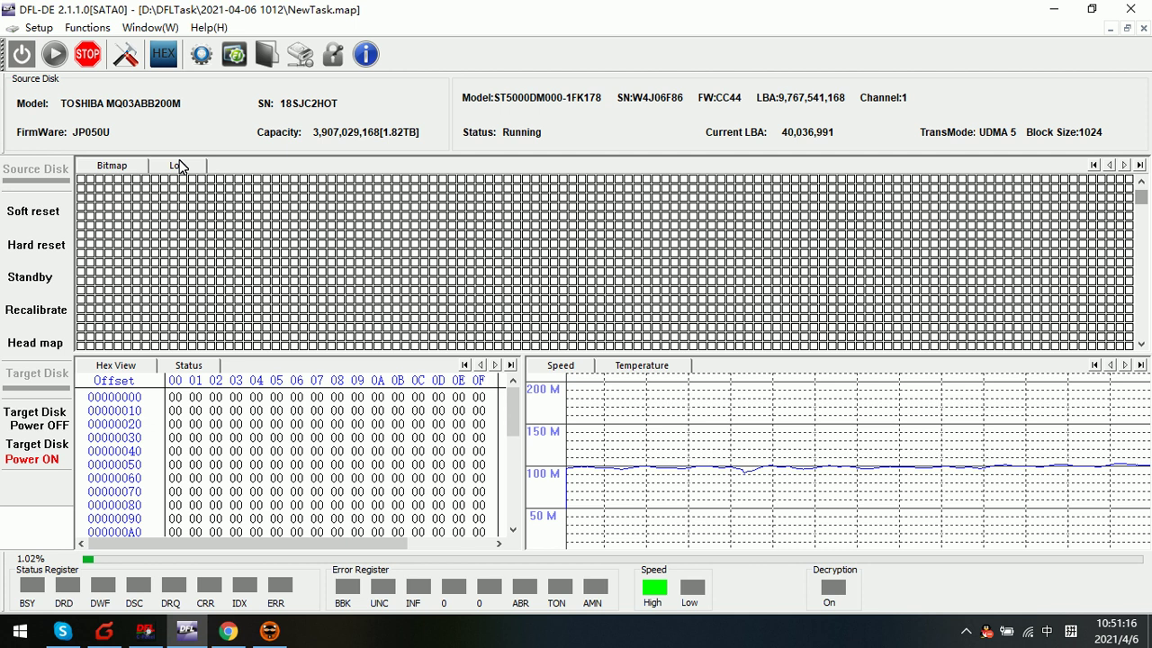
left_click(177, 166)
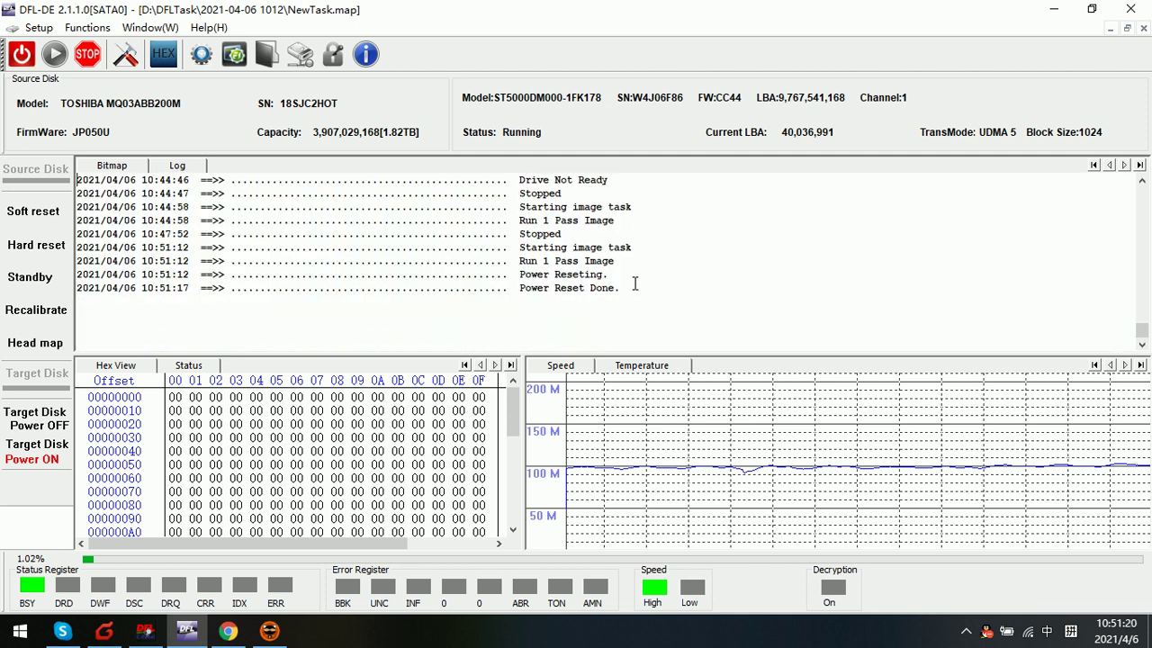
left_click_drag(634, 284, 490, 274)
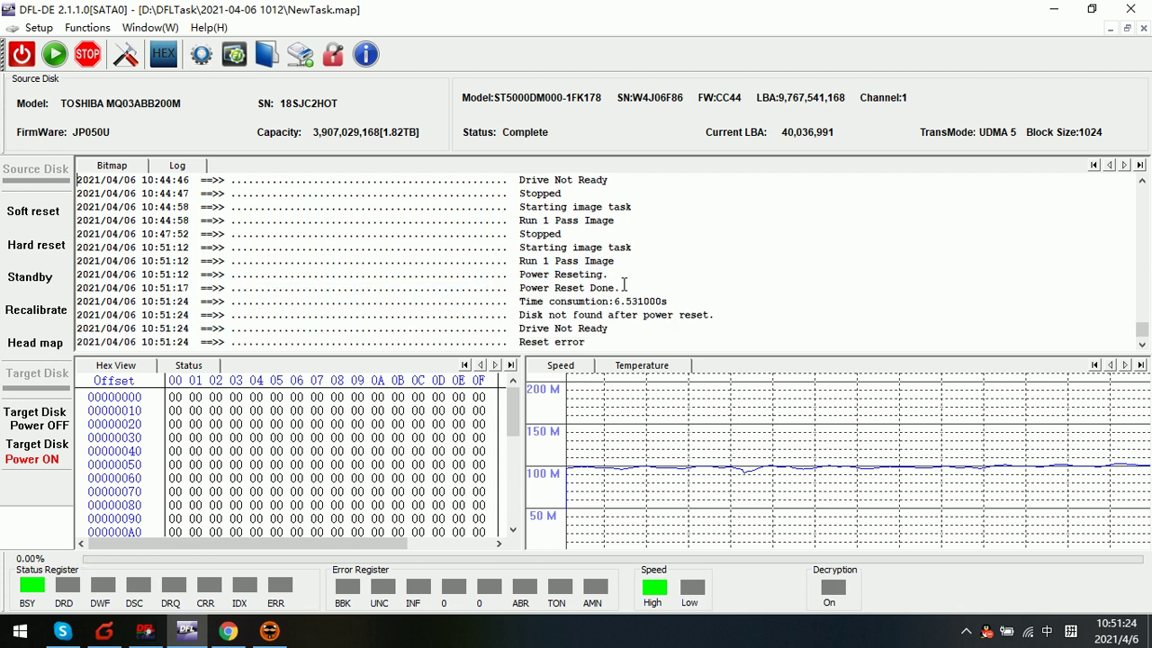
scroll(565, 333, "down", 1)
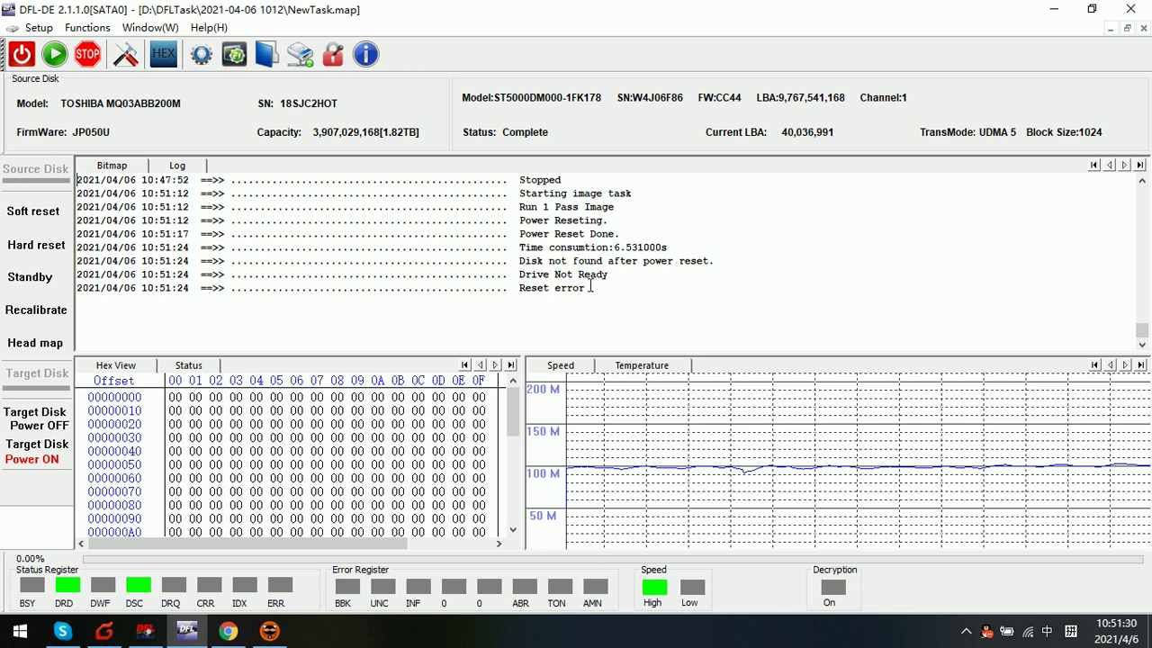
left_click_drag(590, 287, 484, 260)
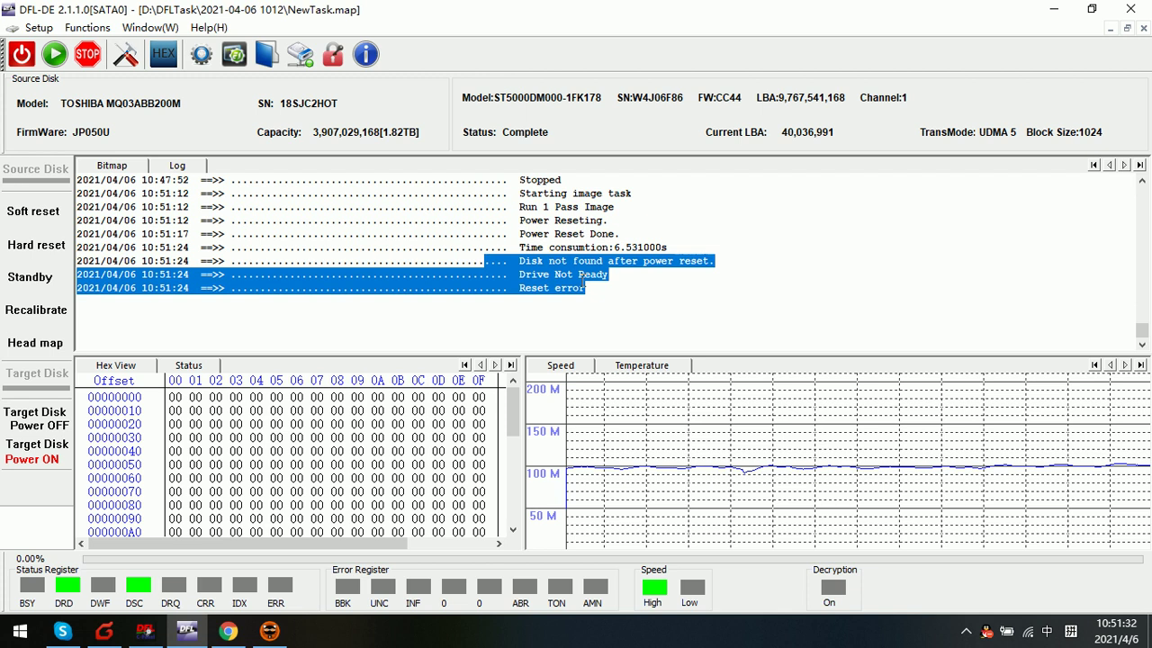
left_click(579, 274)
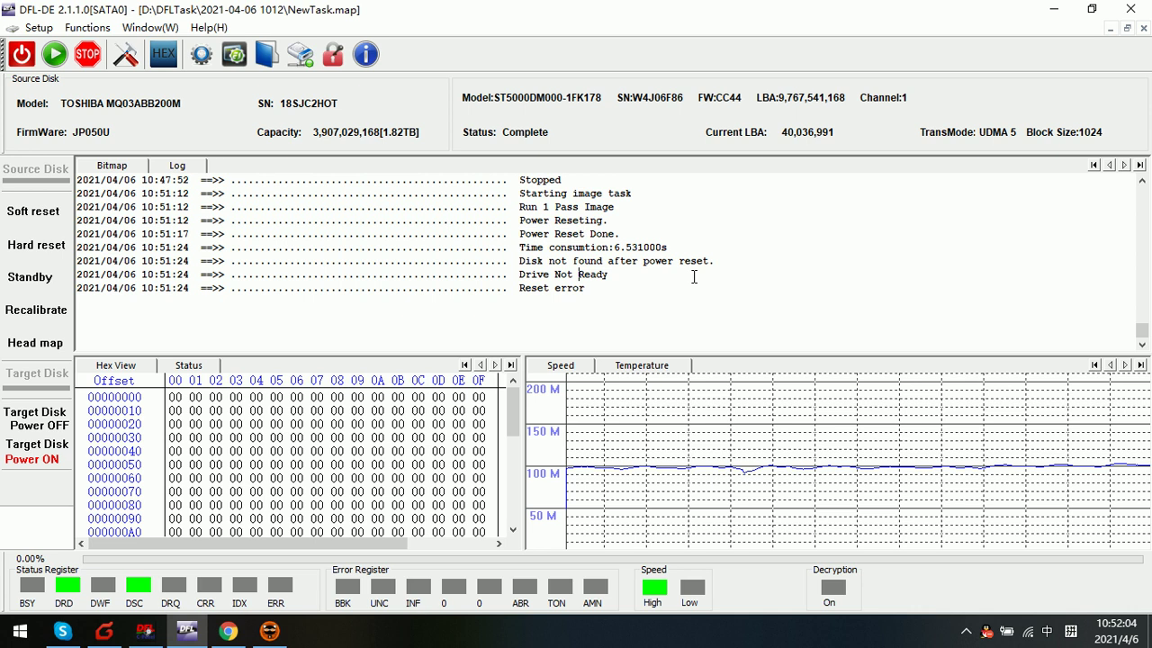
left_click(651, 279)
left_click_drag(594, 279, 241, 230)
left_click(621, 288)
In the imaging settings, set the ready timeout to 50000 ms, the soft reset to 20000 ms and the hard reset to 30000 ms.
left_click(125, 54)
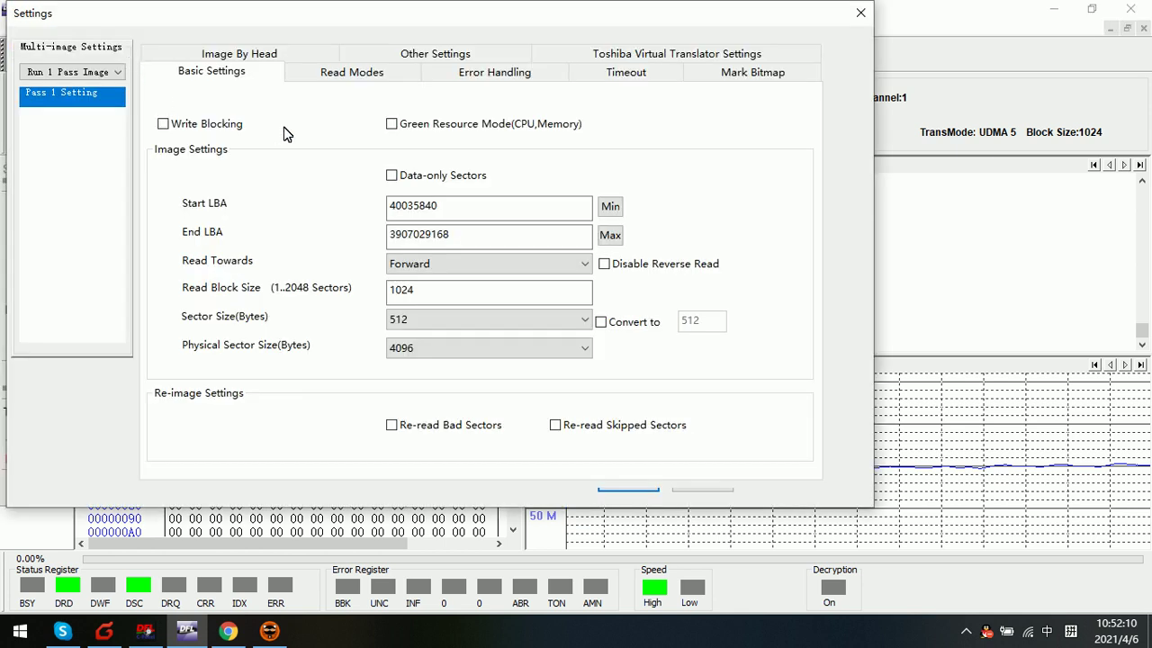
left_click(452, 206)
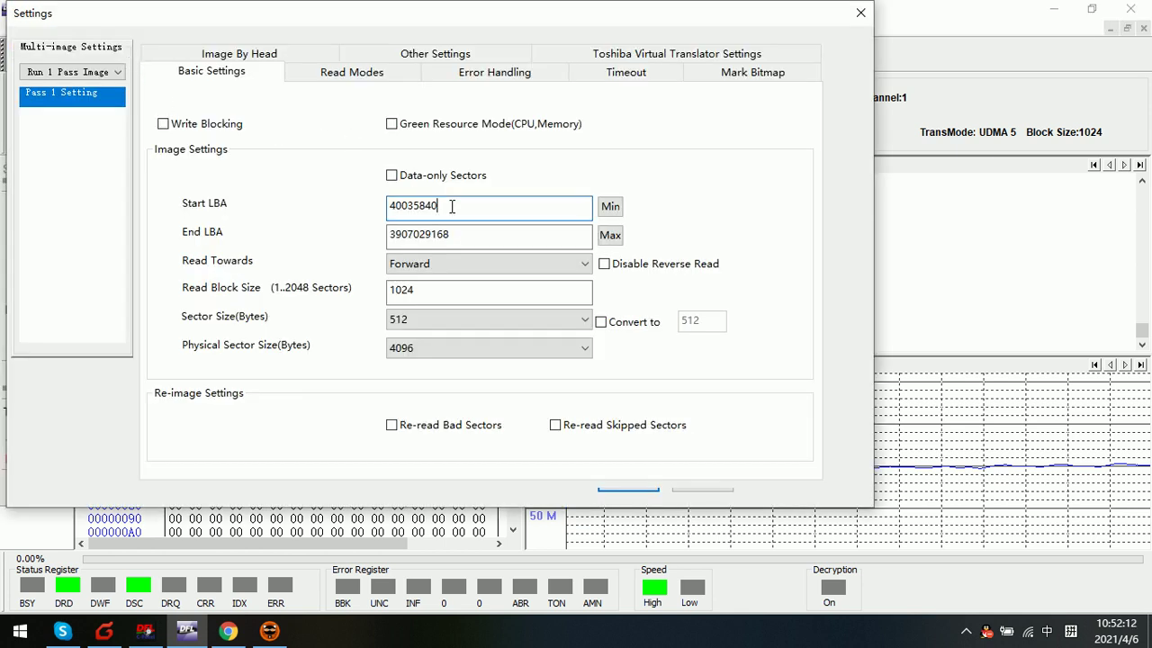
left_click_drag(415, 12, 499, 46)
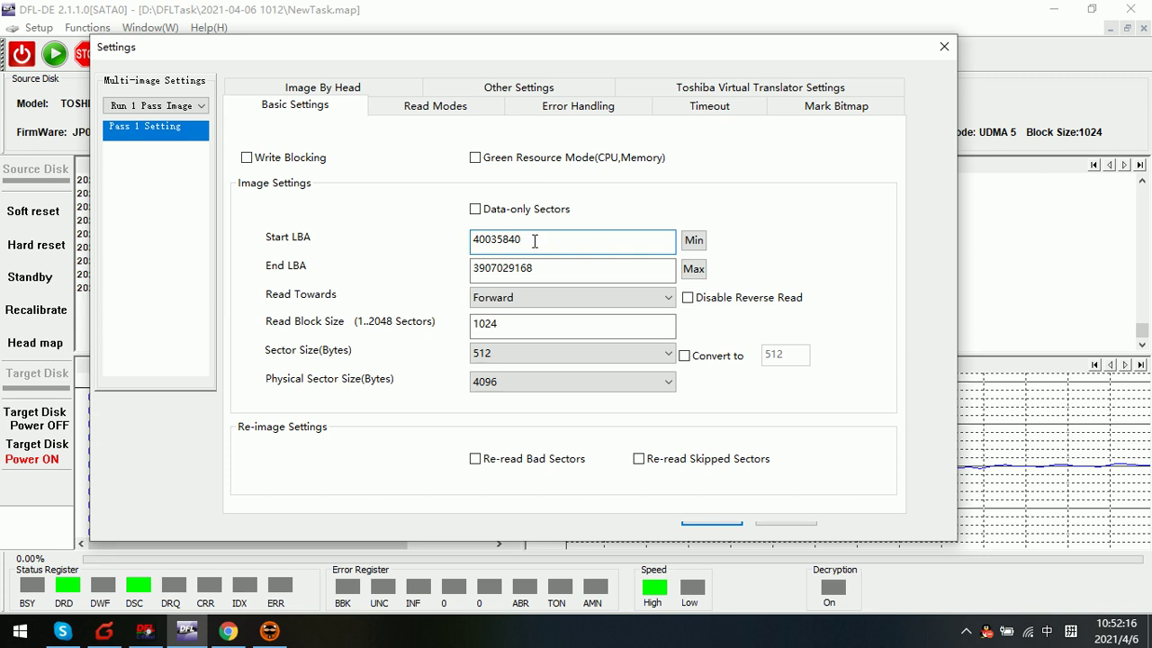
left_click(710, 106)
left_click(452, 185)
type("0000")
left_click(442, 225)
type("00")
left_click(430, 262)
type("0")
Set the PIO and DMA timeouts to 50000 ms and the power reset to 30000 ms.
left_click(437, 297)
type("0")
left_click(435, 330)
type("0")
left_click(430, 366)
type("0")
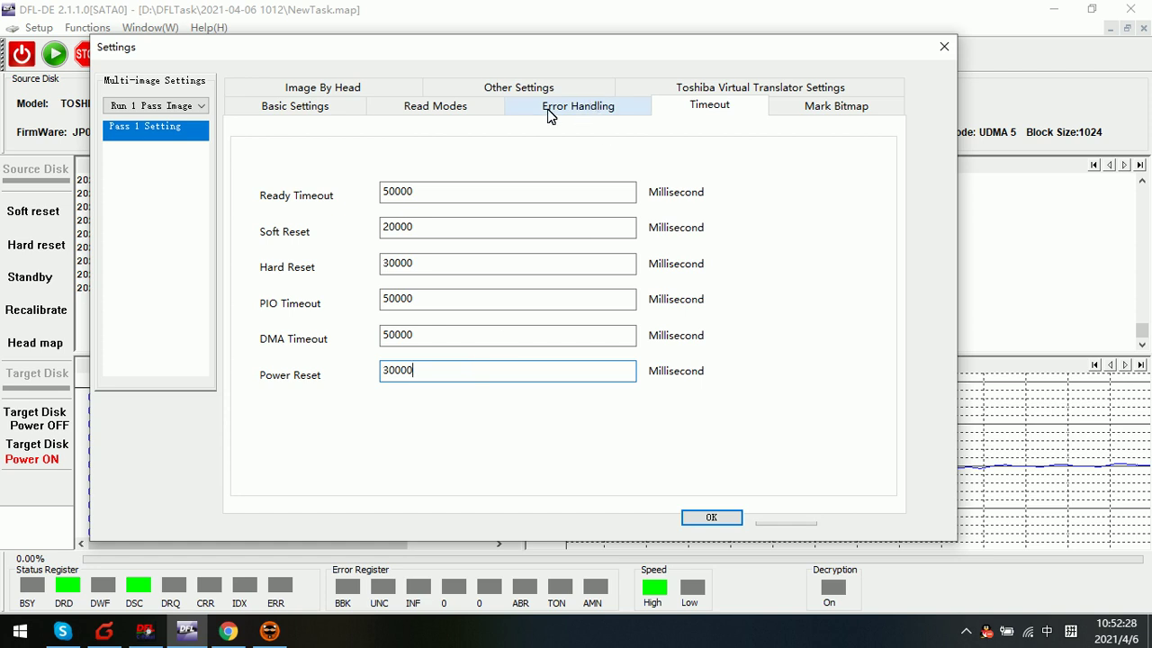
Enable Soft Reset, Hard Reset and Drive Reset in the error settings and apply the changed imaging settings.
left_click(466, 111)
left_click(526, 91)
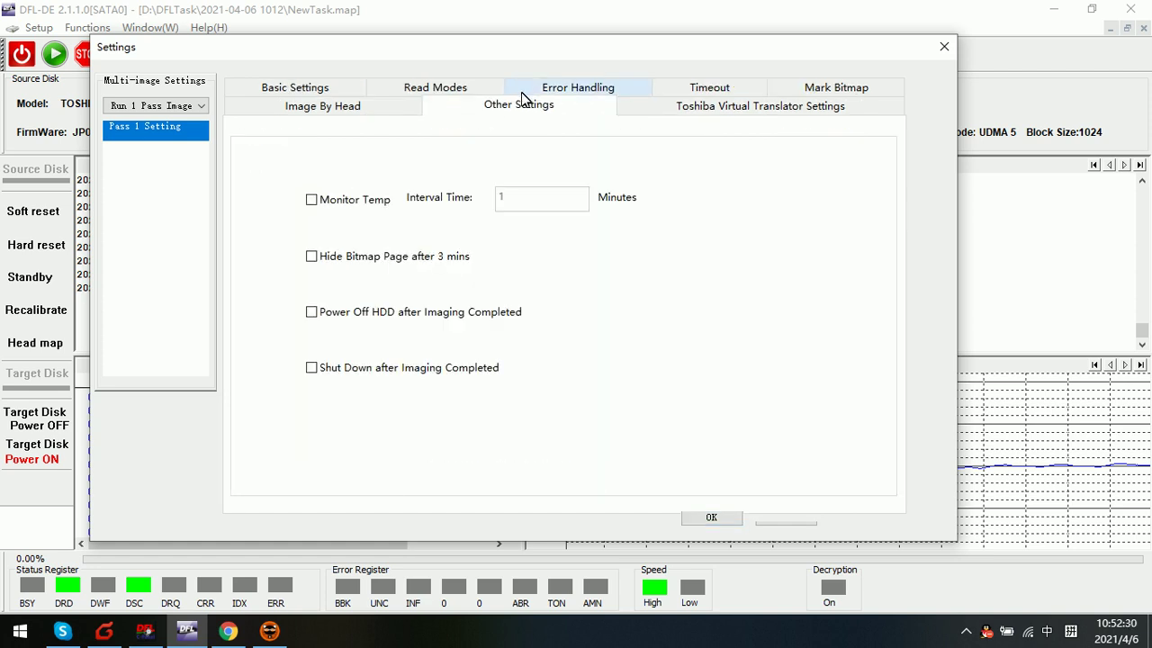
left_click(697, 87)
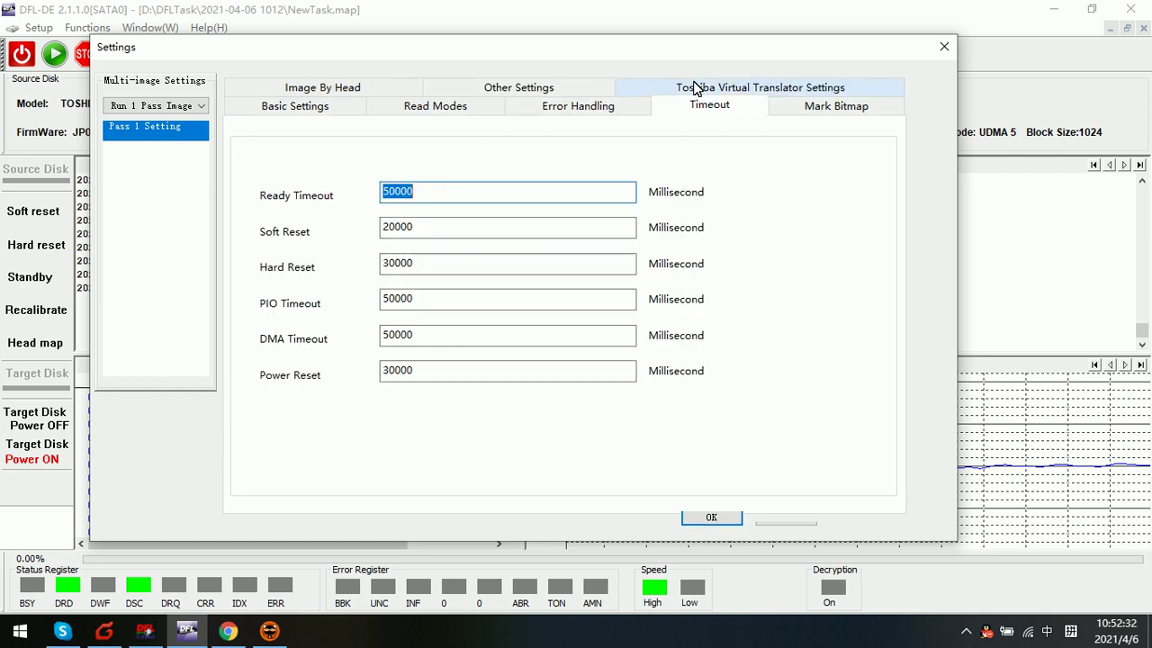
left_click(577, 112)
left_click(261, 350)
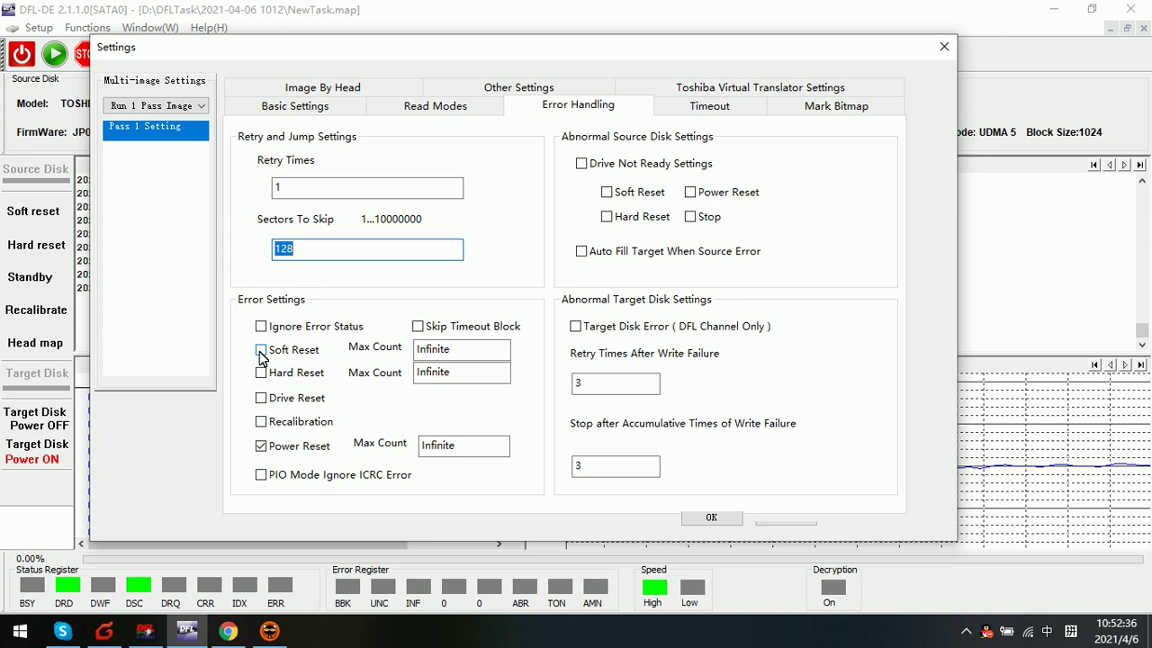
left_click(262, 373)
left_click(261, 399)
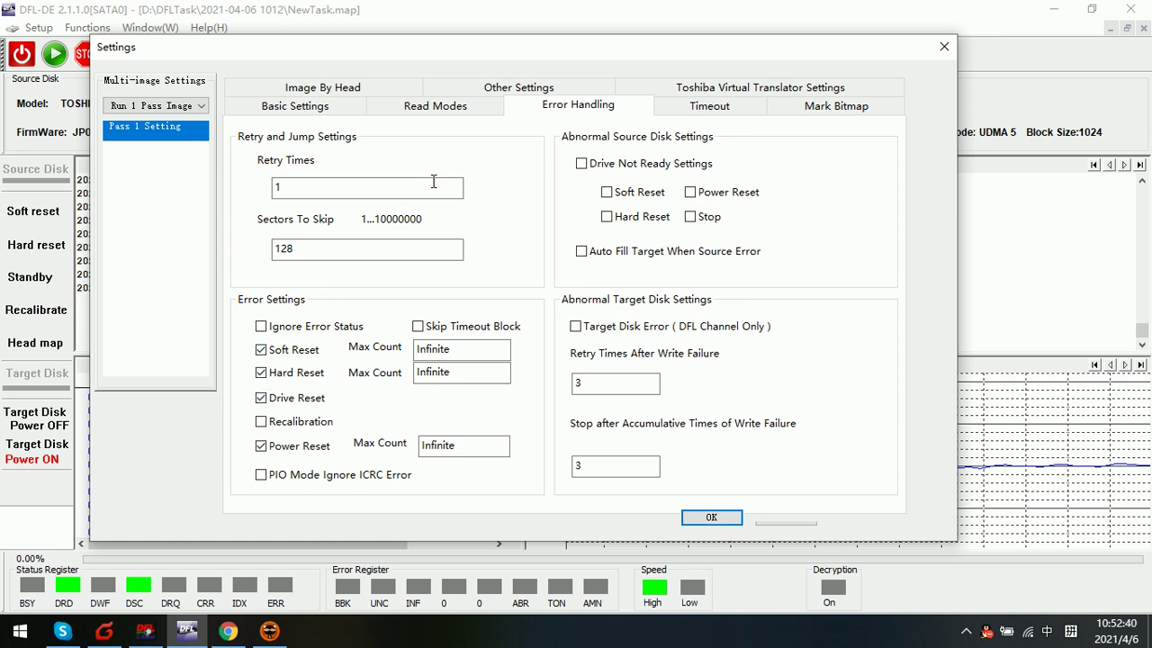
left_click(692, 516)
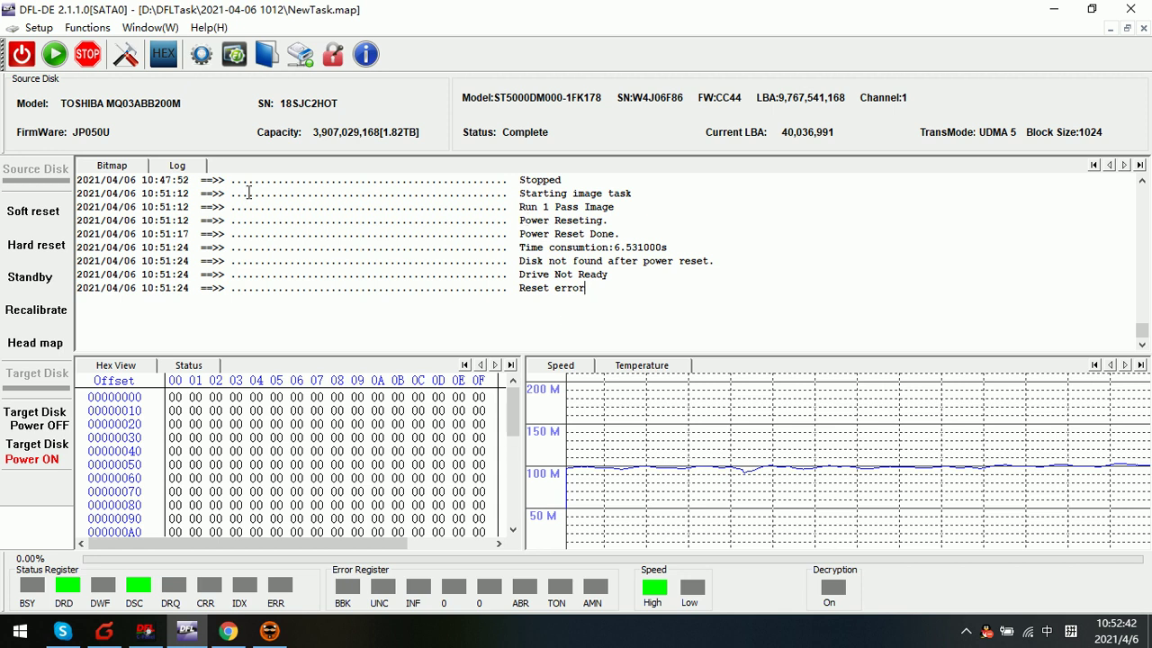
Display the sector bitmap and run the imaging task again from the confirmed basic settings.
left_click(124, 167)
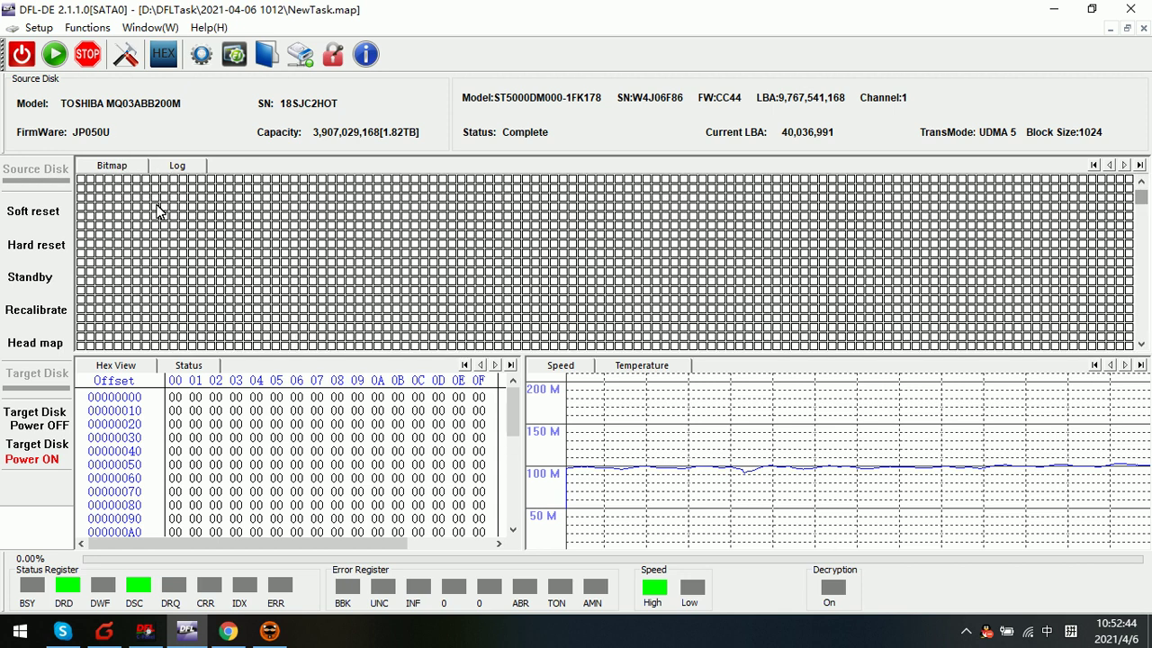
left_click(127, 58)
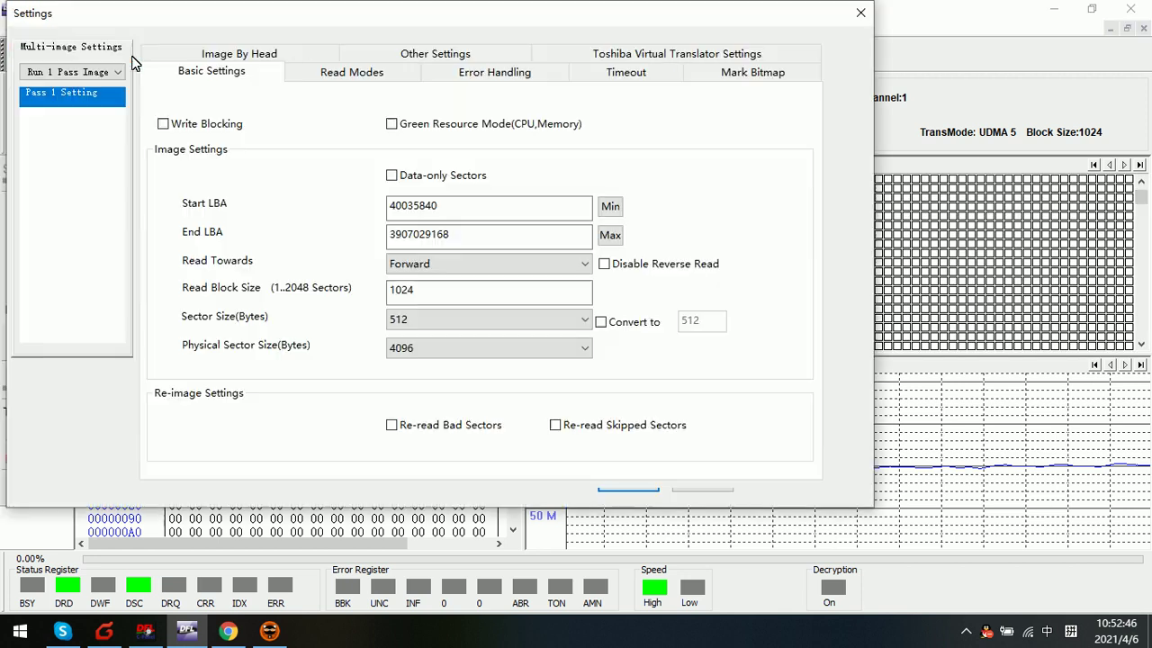
left_click(628, 484)
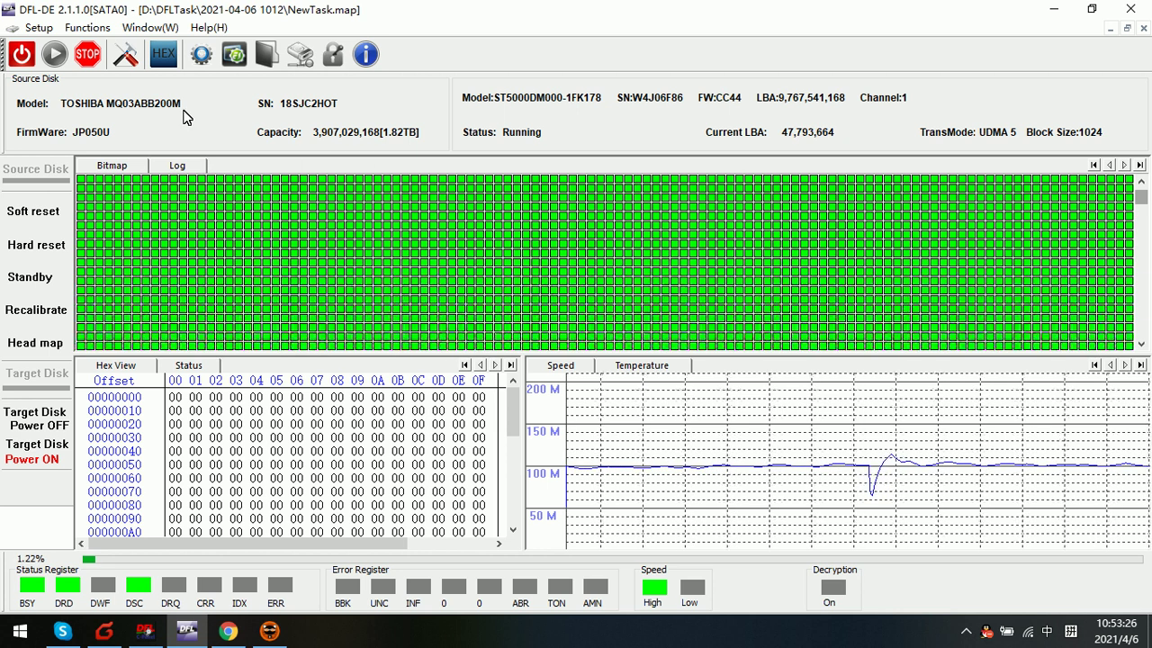
Review the enabled reset options and the extended timeout values, and resume imaging.
left_click(127, 56)
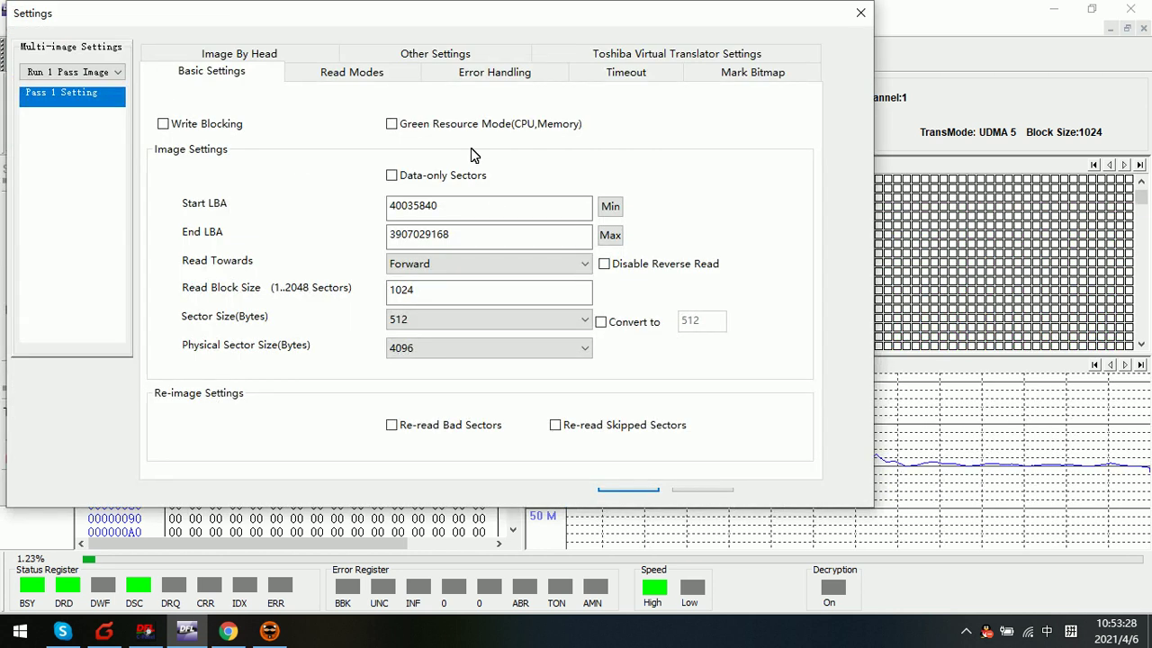
left_click(488, 79)
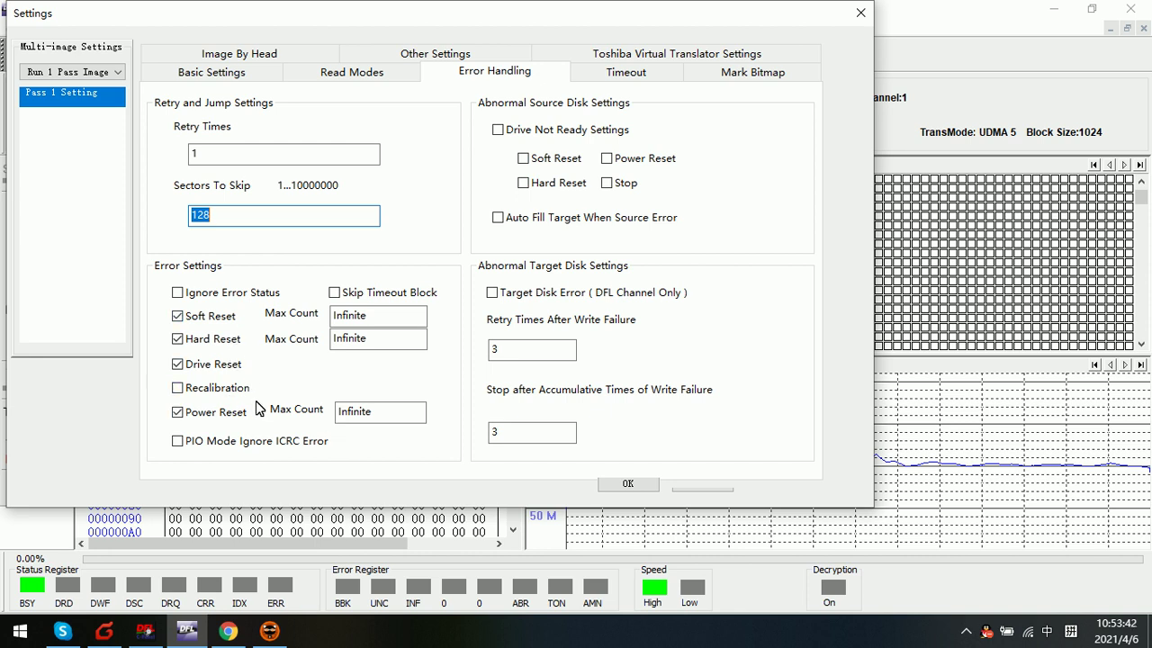
left_click(622, 79)
left_click(380, 194)
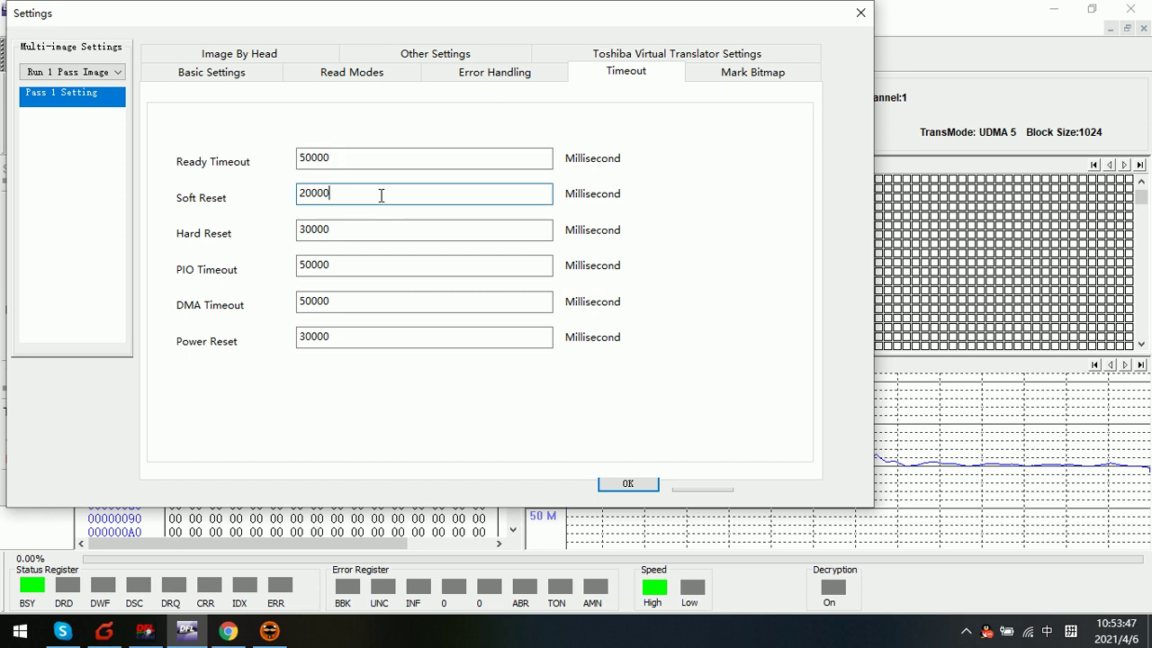
left_click(377, 274)
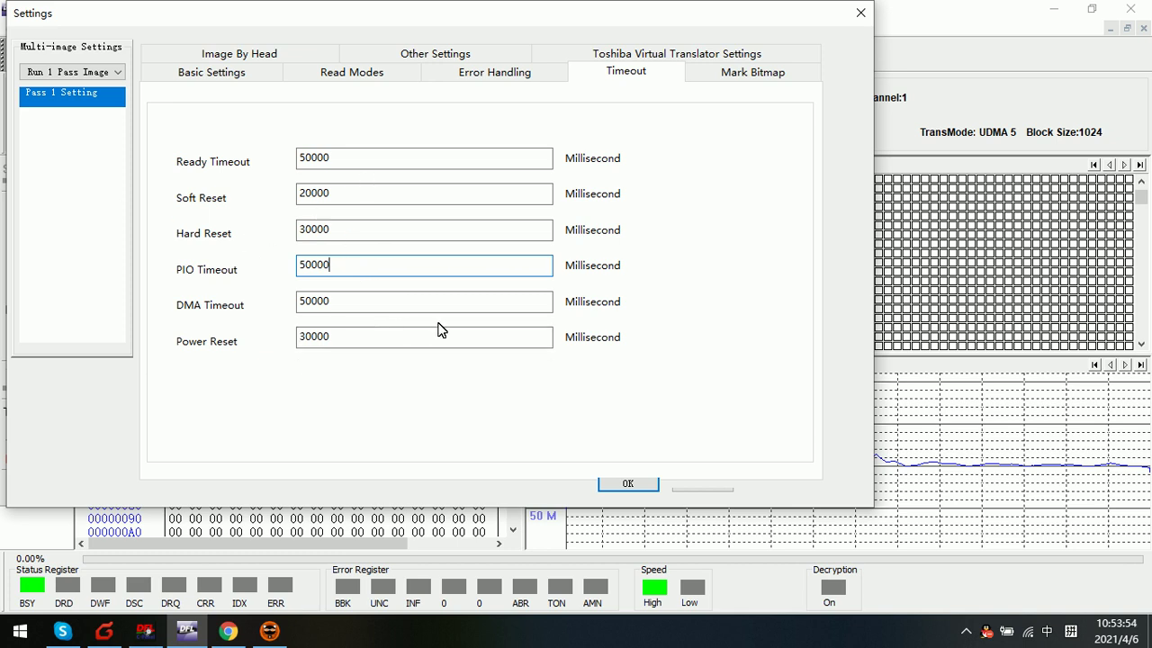
left_click(627, 484)
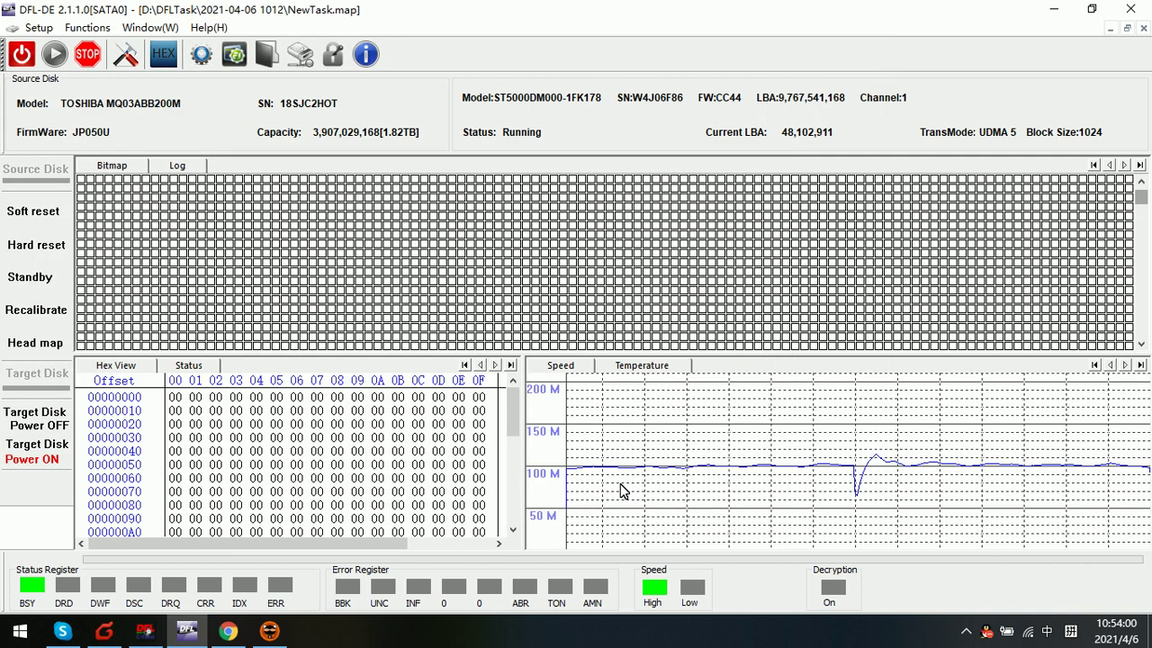
Check the timeout, read mode and other imaging settings, close the settings and examine the task log.
mouse_move(516, 241)
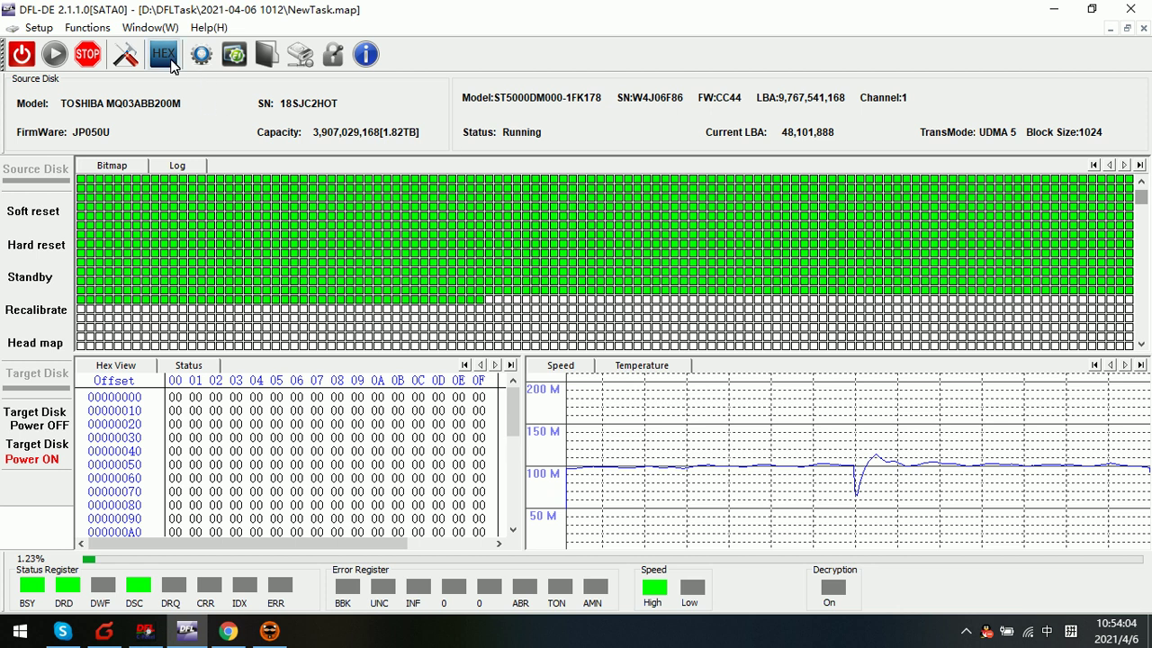
left_click(125, 54)
left_click(604, 81)
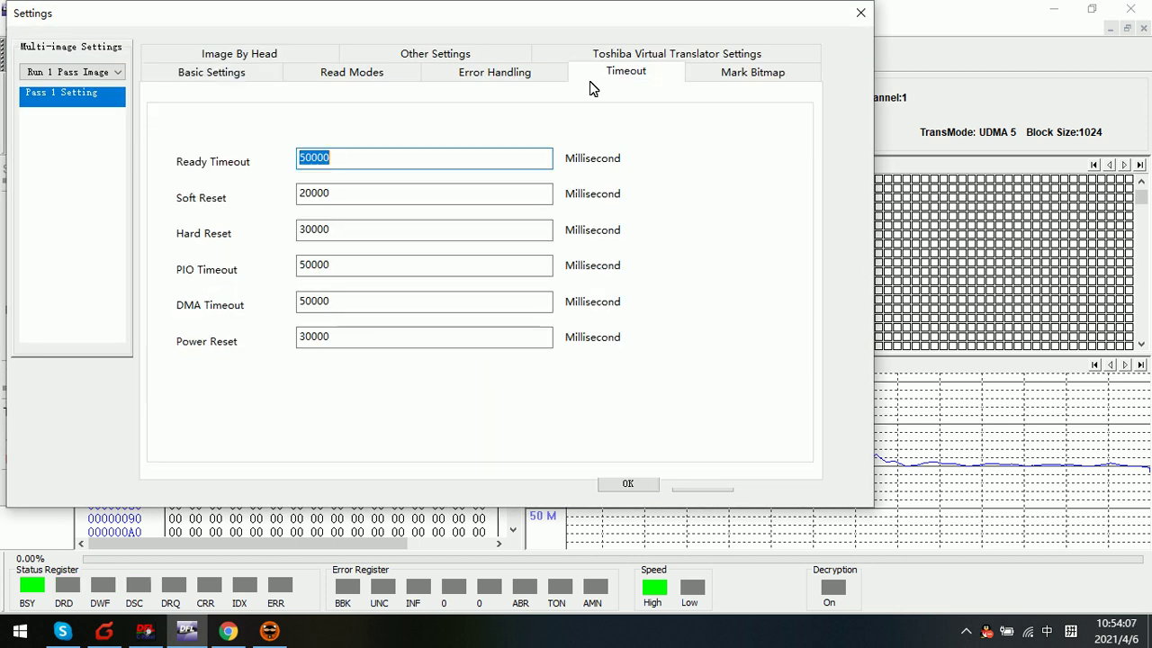
left_click_drag(360, 15, 474, 56)
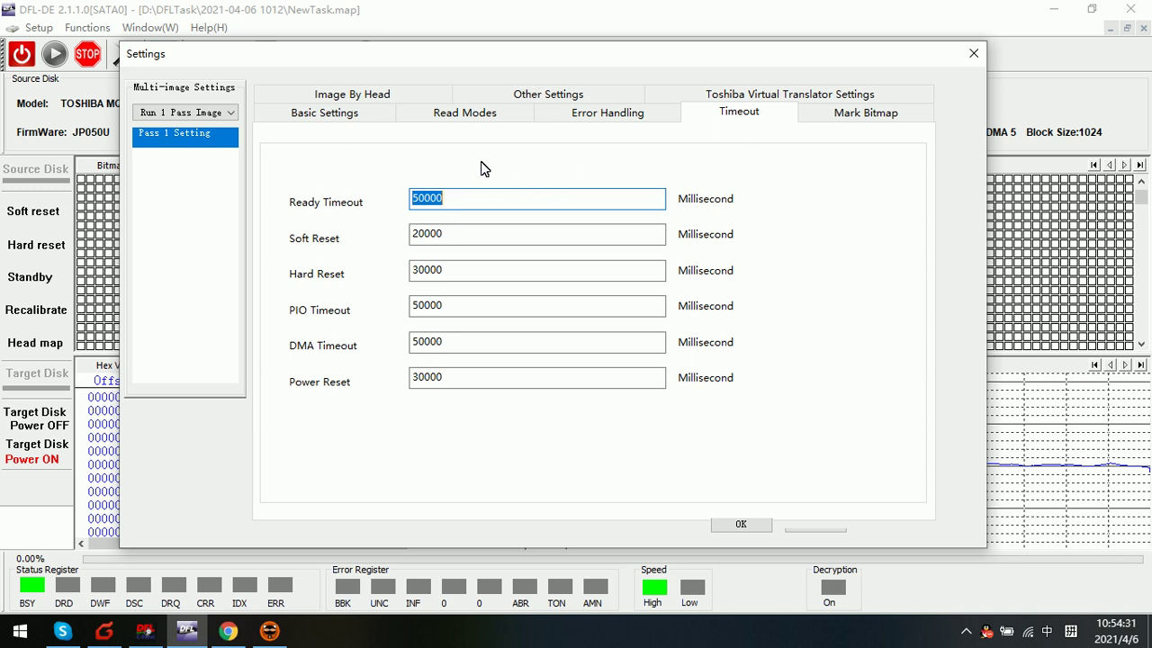
left_click(393, 95)
left_click(500, 96)
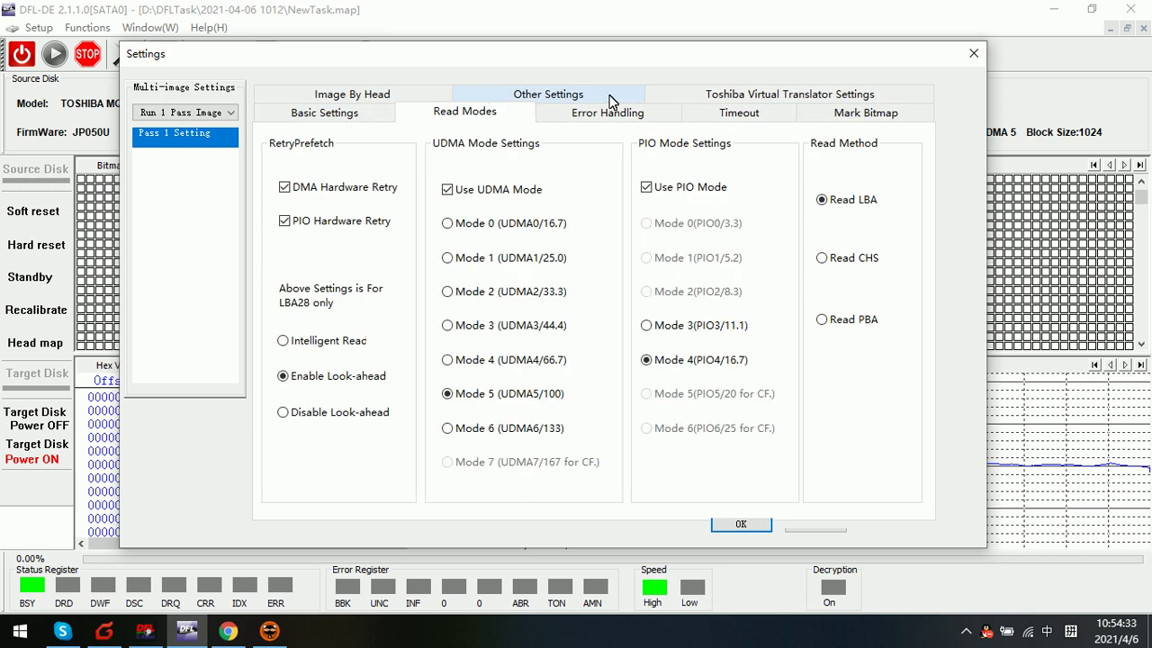
left_click(609, 99)
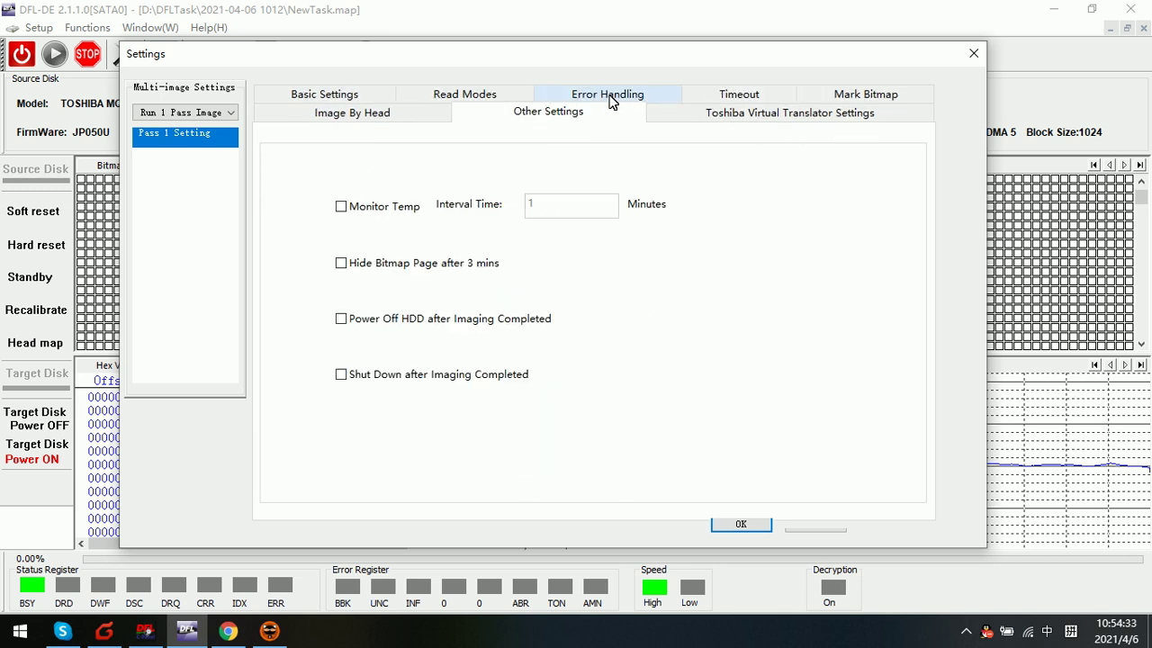
left_click(971, 56)
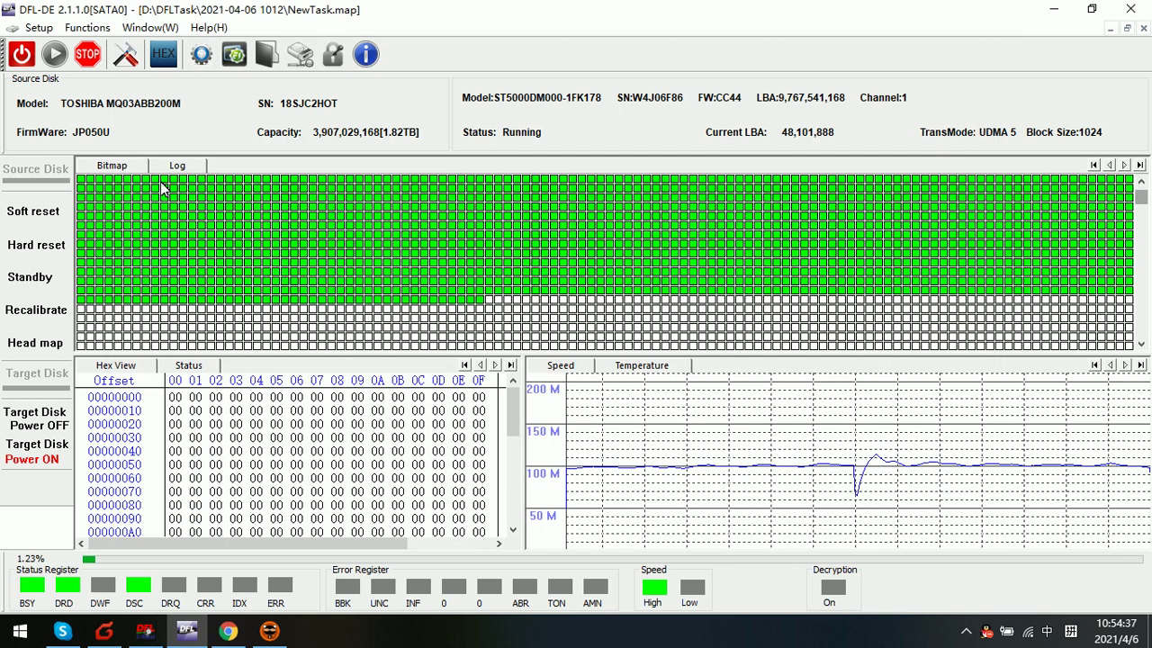
left_click(177, 165)
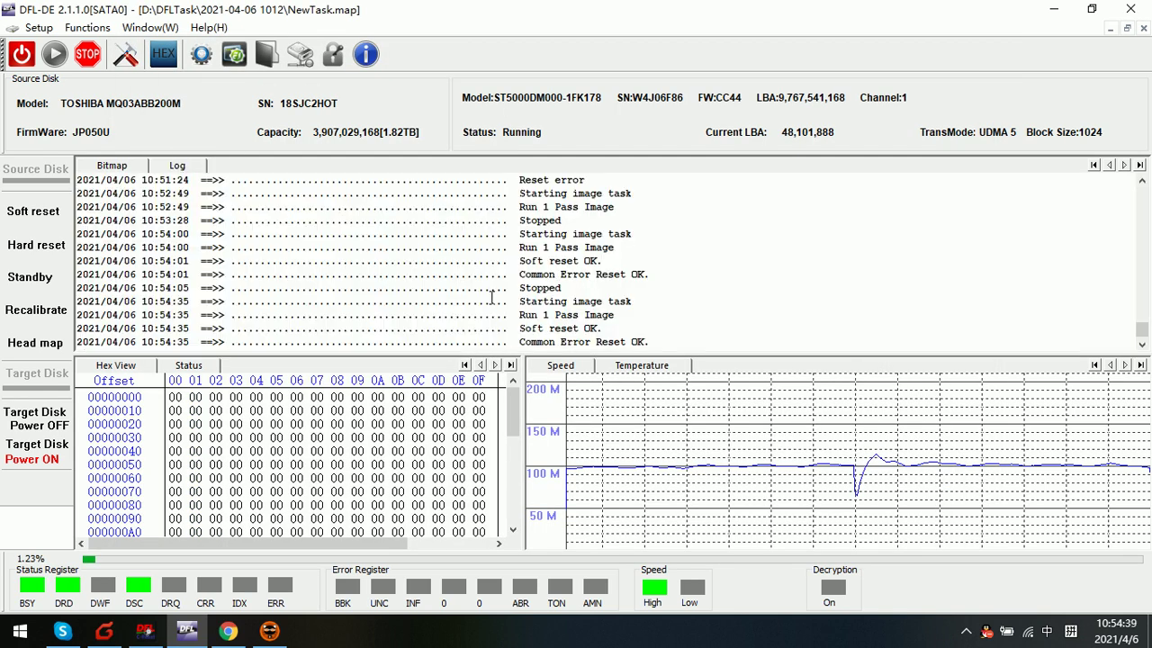
Examine the latest task log entries and check the last imaged sector's LBA in the bitmap before returning to the log.
scroll(491, 297, "down", 1)
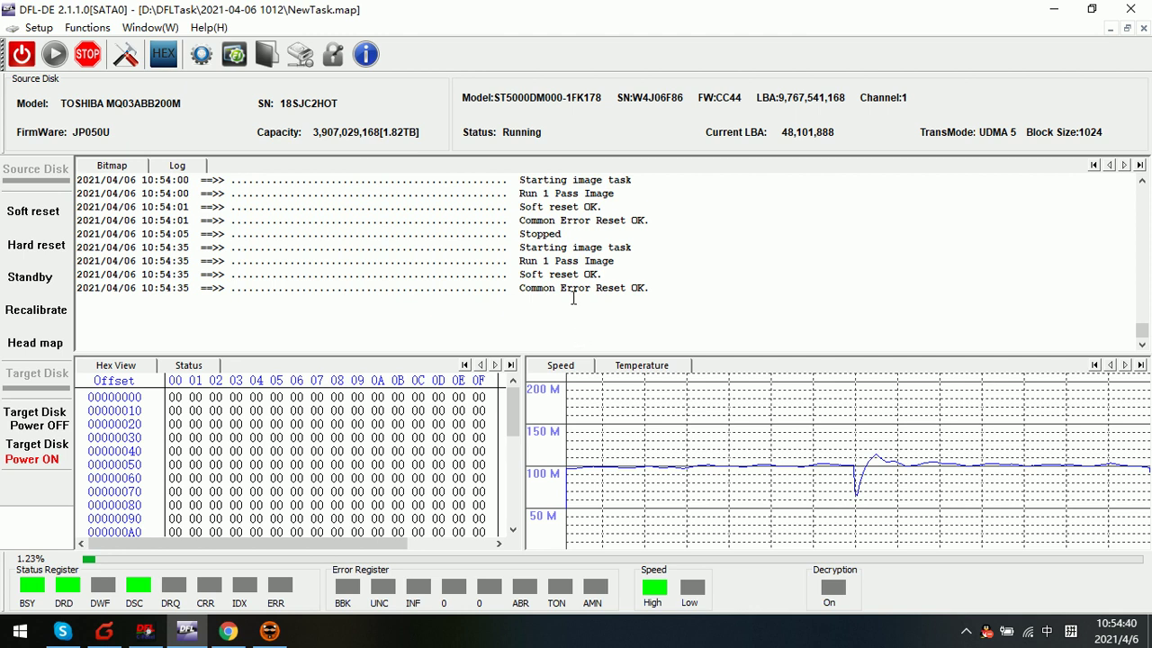
left_click(122, 166)
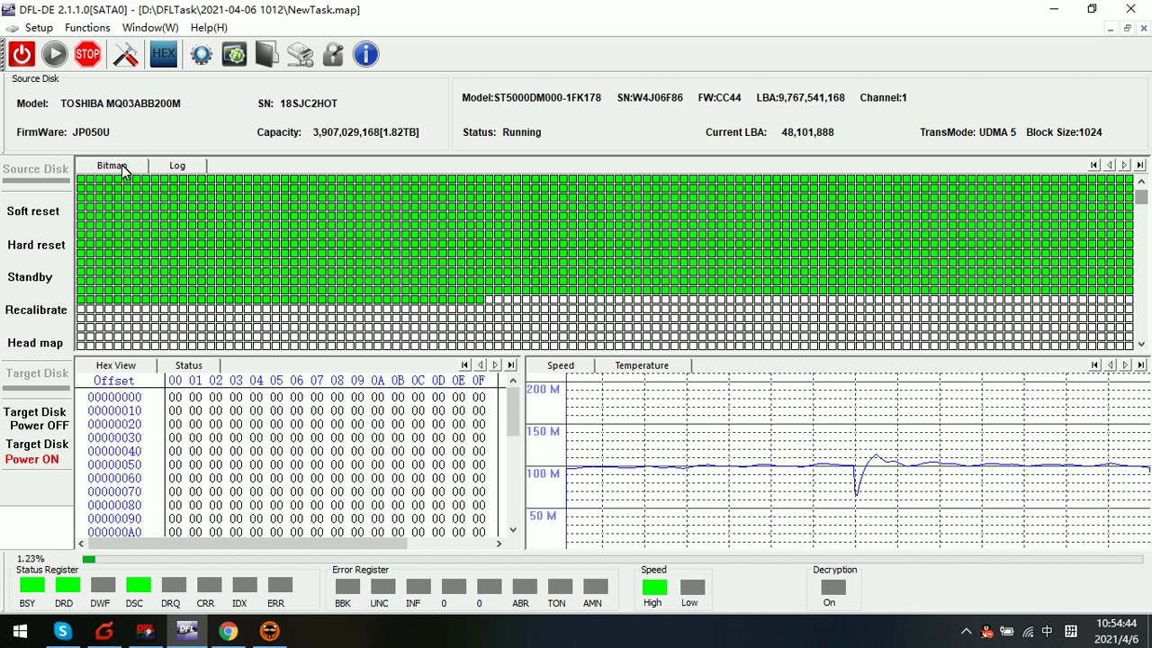
mouse_move(478, 302)
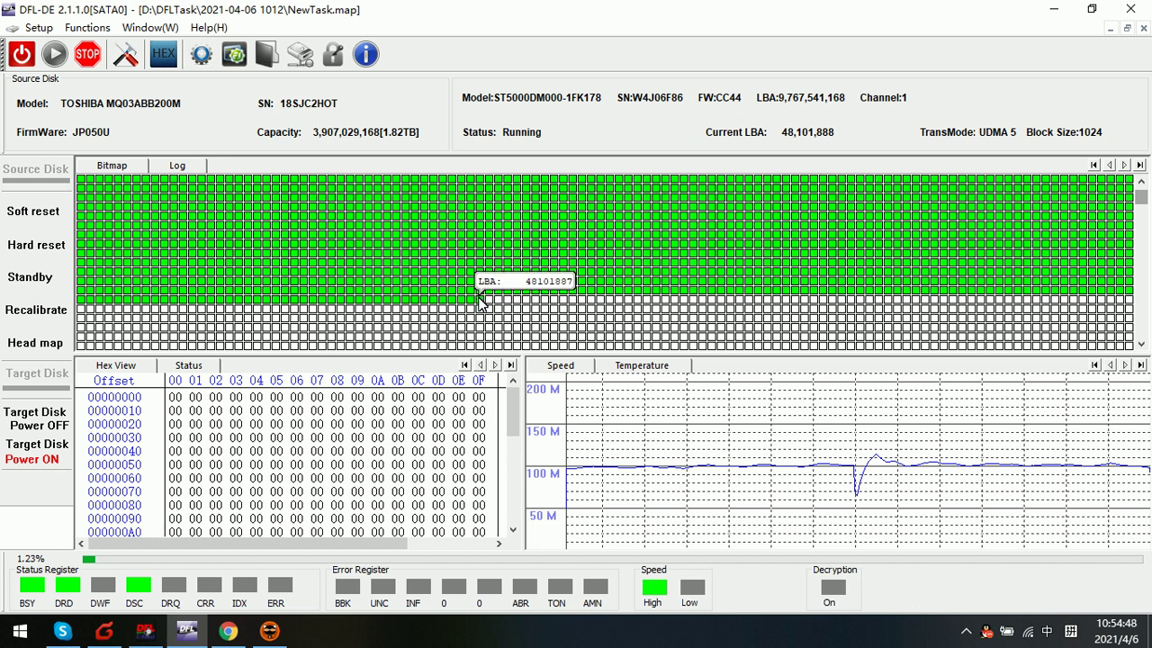
left_click(190, 168)
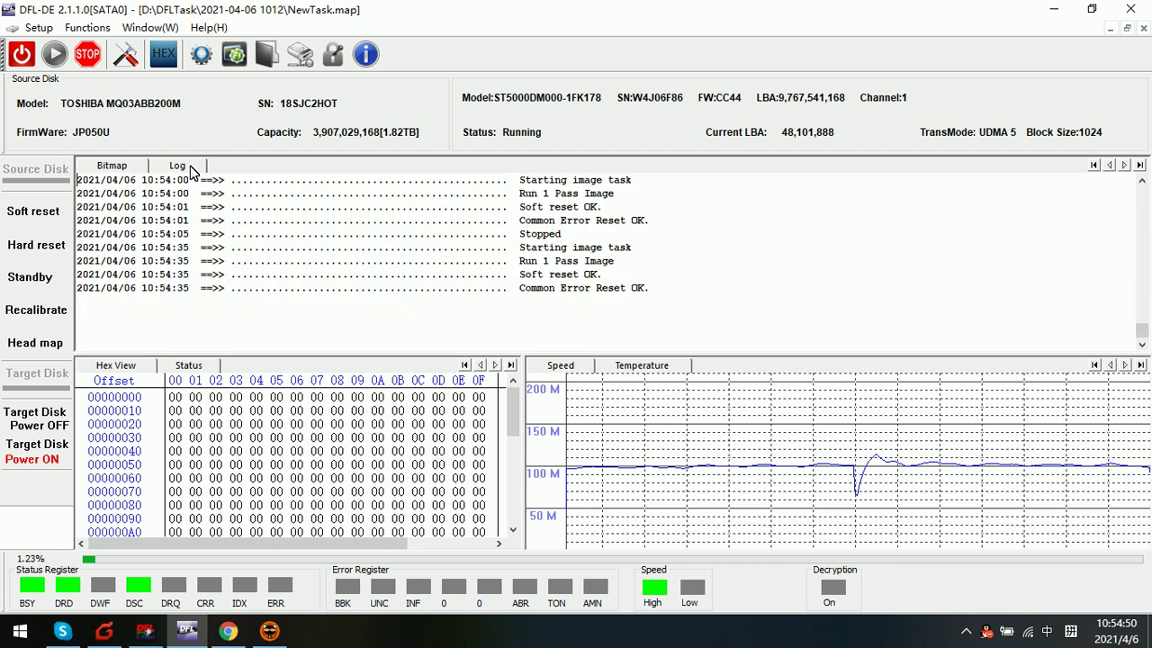
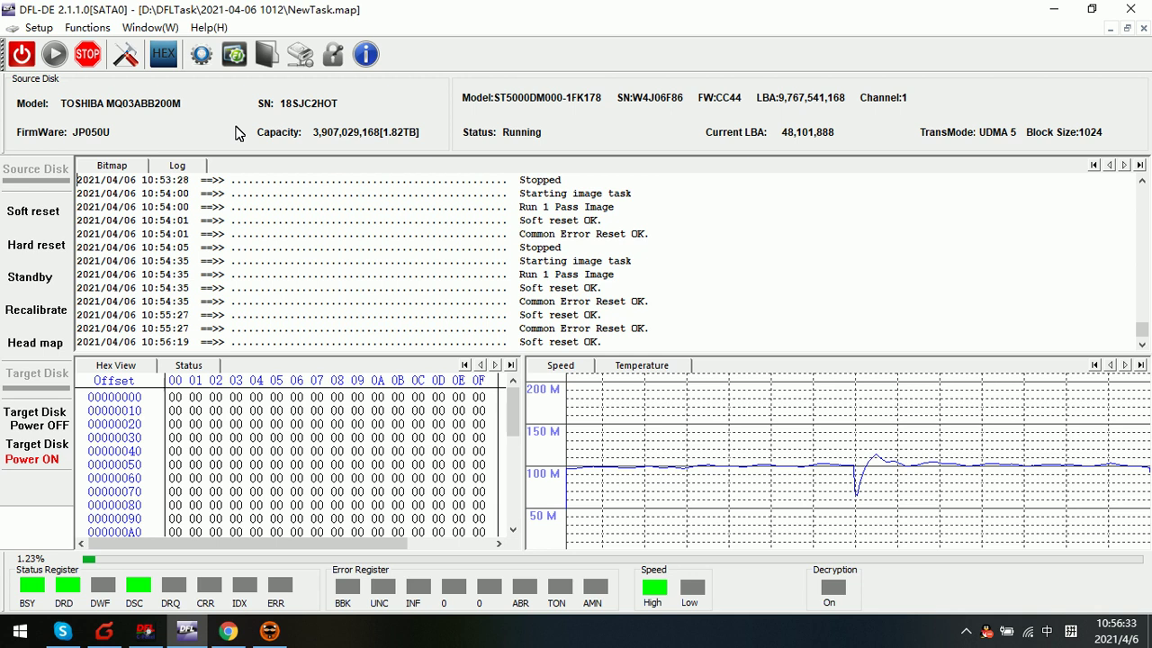
Stop the imaging task and disable Soft Reset, Hard Reset and Drive Reset in its error handling settings.
left_click(87, 56)
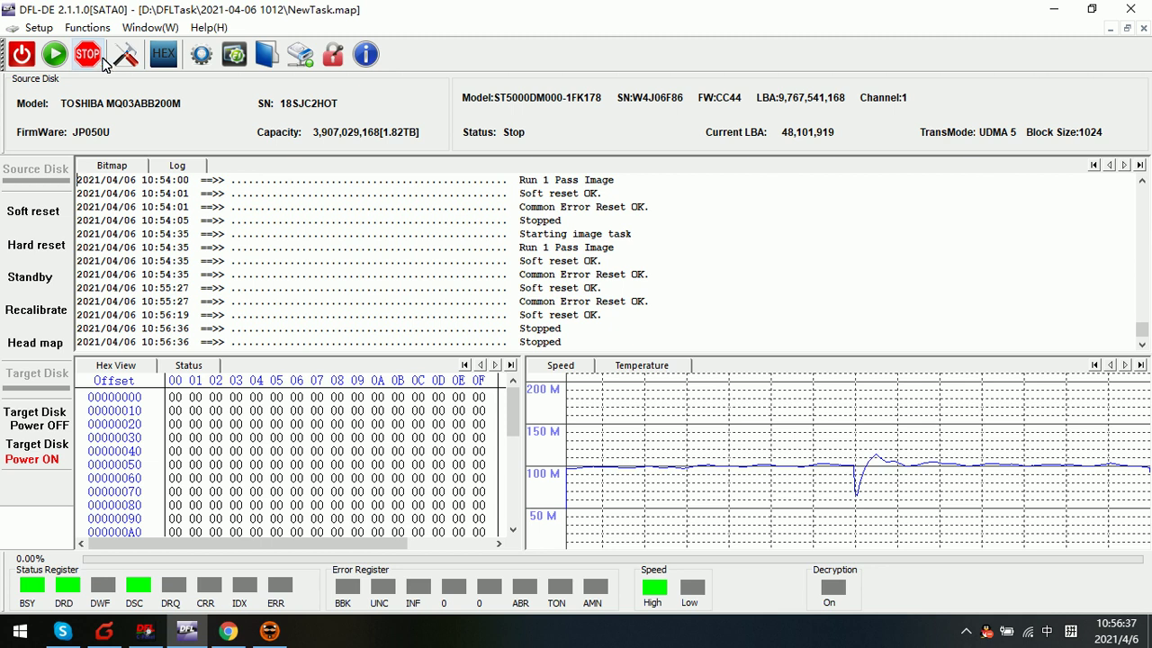
left_click(126, 65)
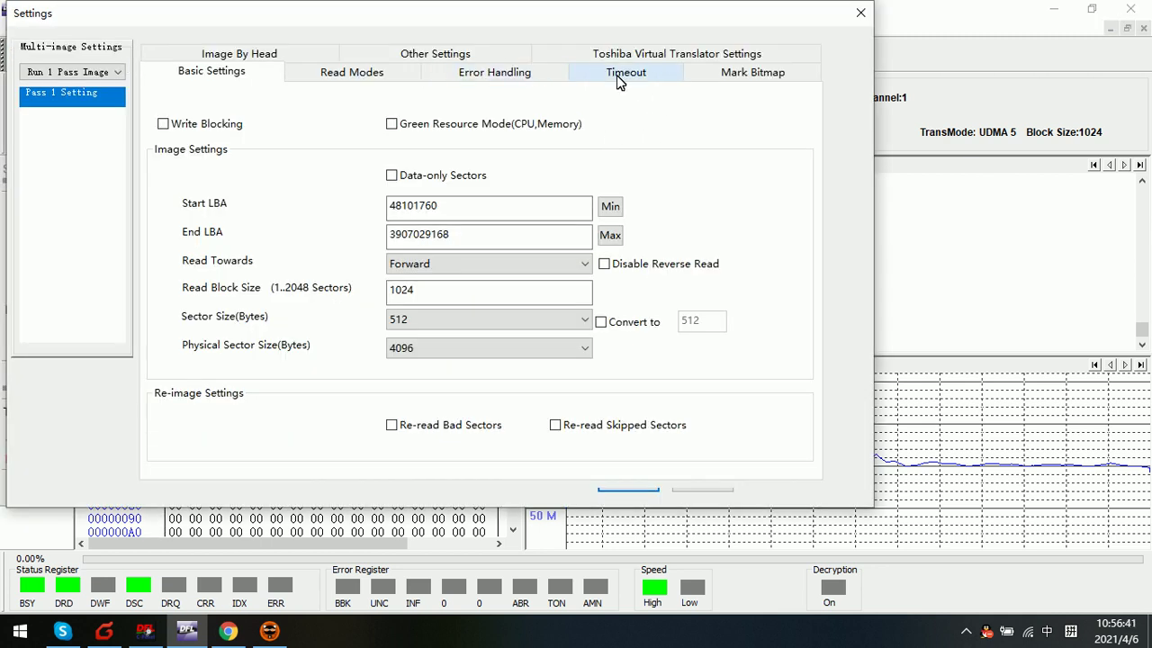
left_click(388, 72)
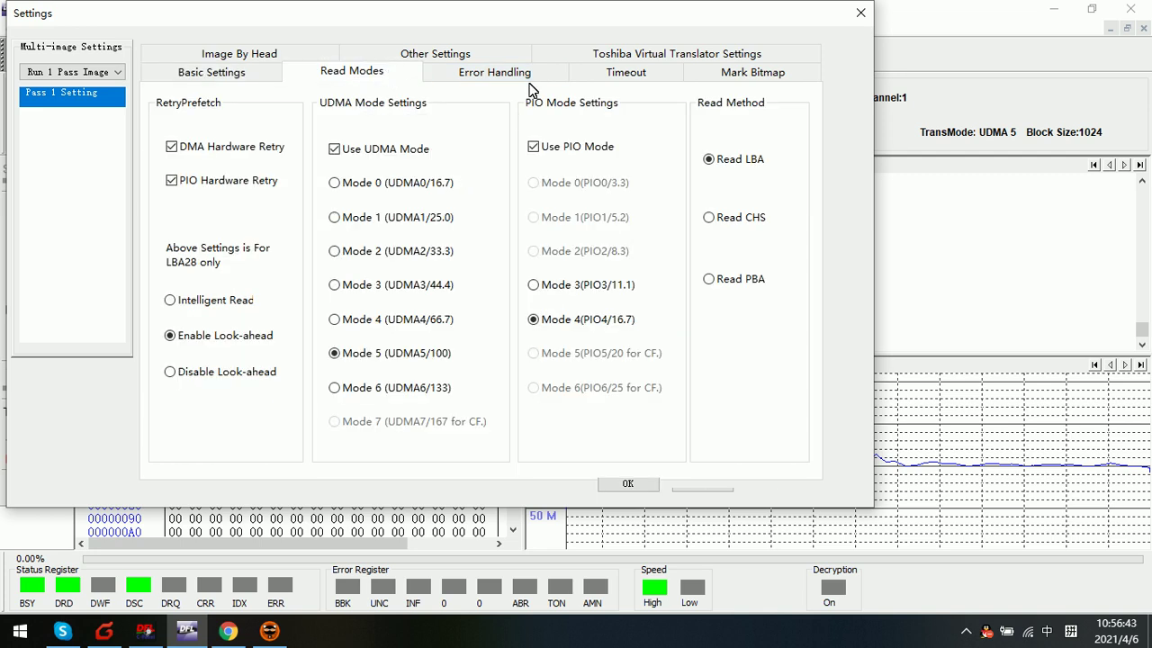
left_click(494, 74)
left_click(206, 320)
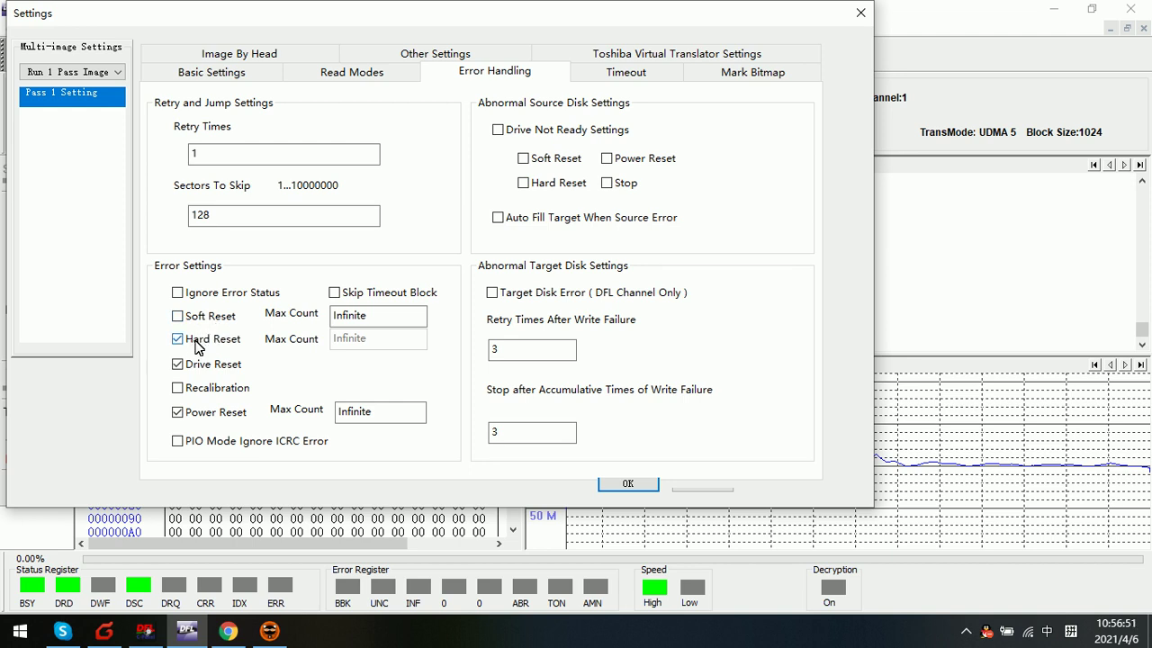
left_click(199, 343)
left_click(199, 364)
left_click(621, 483)
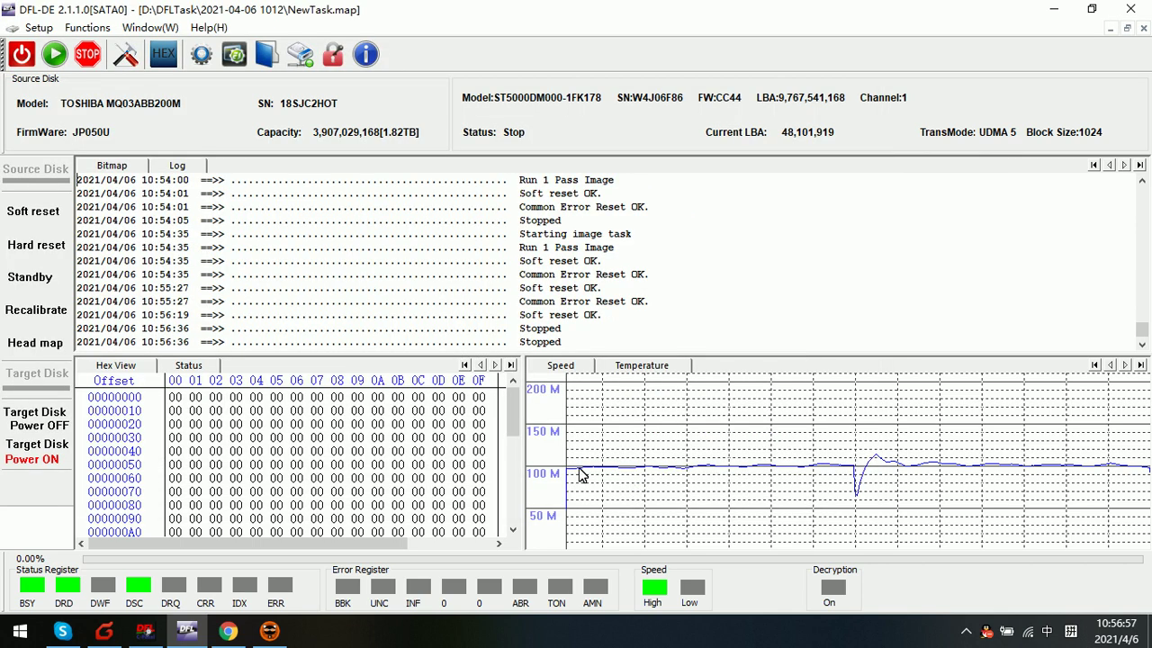
Restart the imaging task with the sector bitmap displayed, and follow the power reset progress in the task log.
left_click(122, 166)
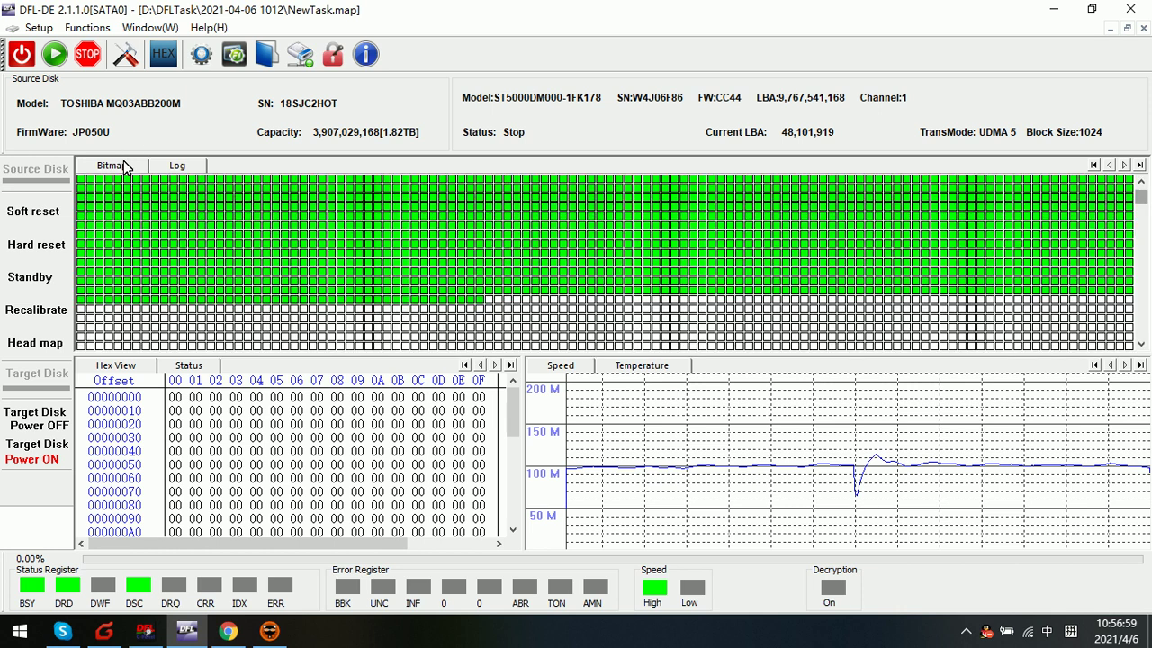
left_click(54, 56)
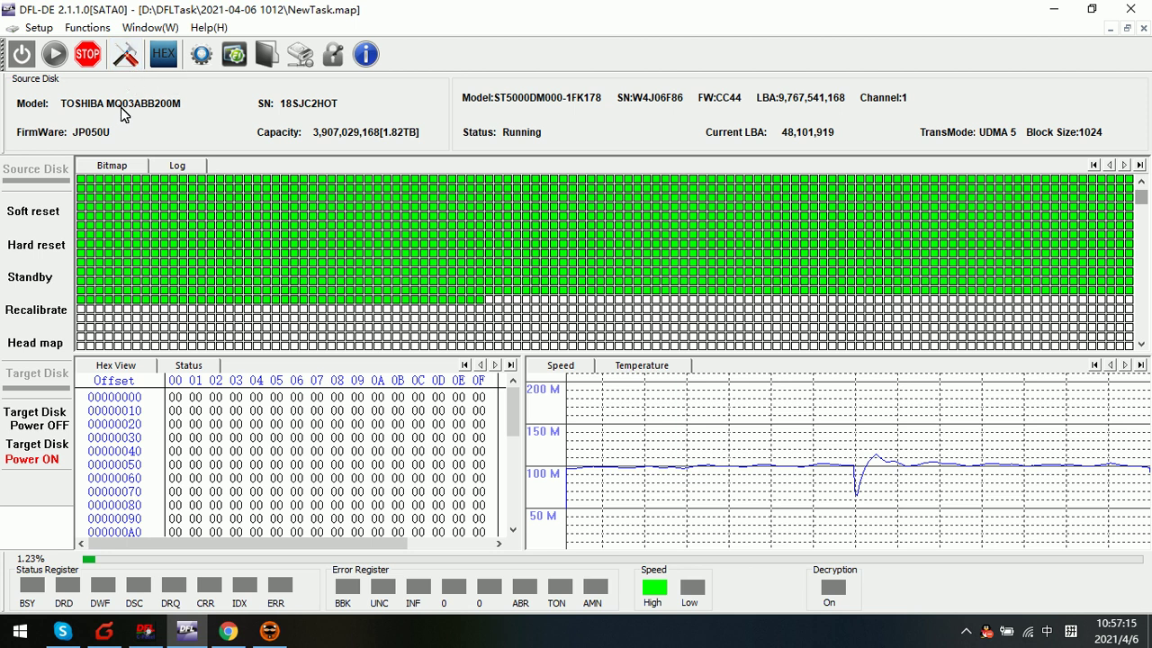
left_click(178, 168)
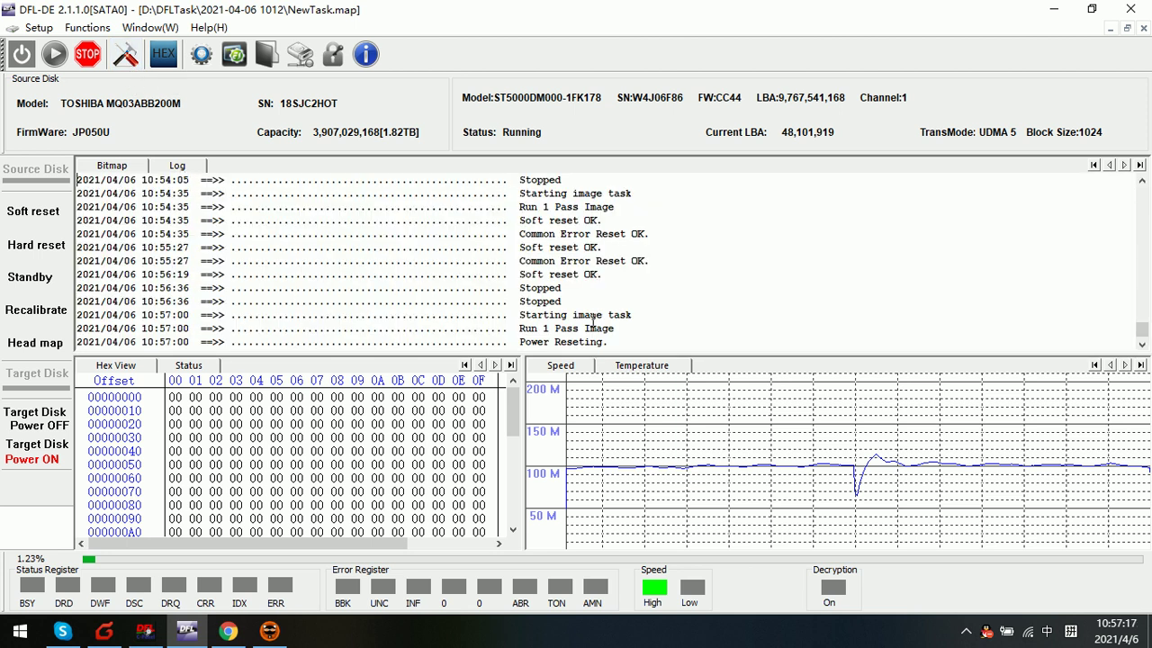
scroll(594, 315, "up", 2)
scroll(592, 319, "down", 3)
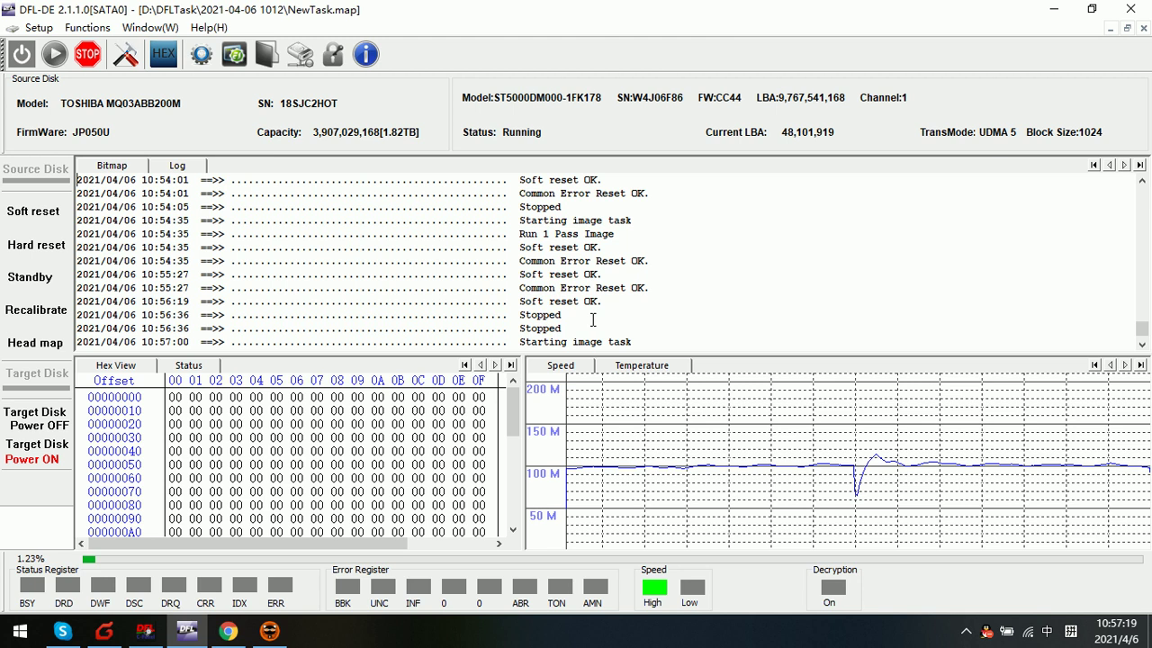
scroll(570, 321, "up", 3)
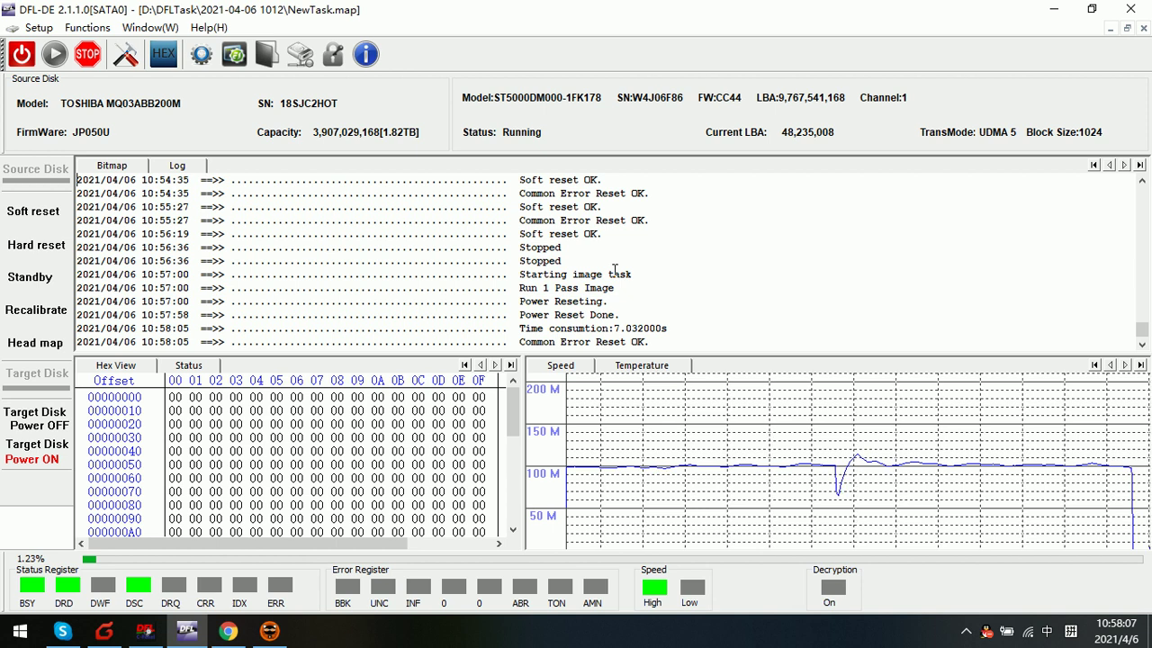
Inspect the sector bitmap and check the LBA of individual blocks while imaging runs.
left_click(135, 164)
mouse_move(356, 265)
mouse_move(304, 242)
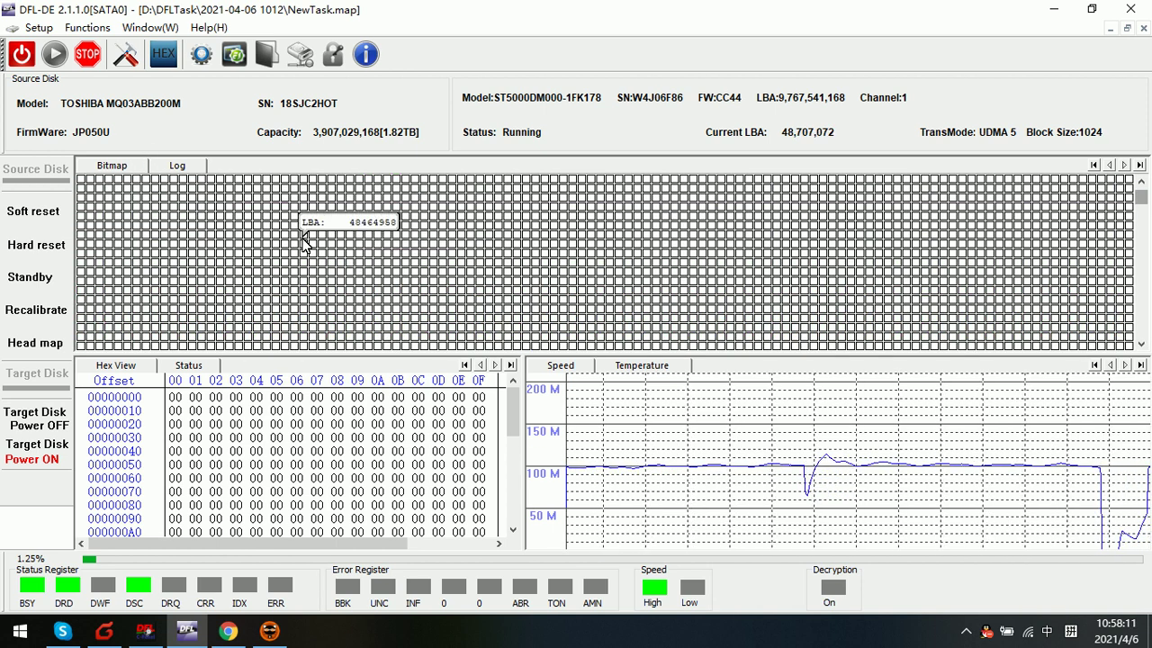